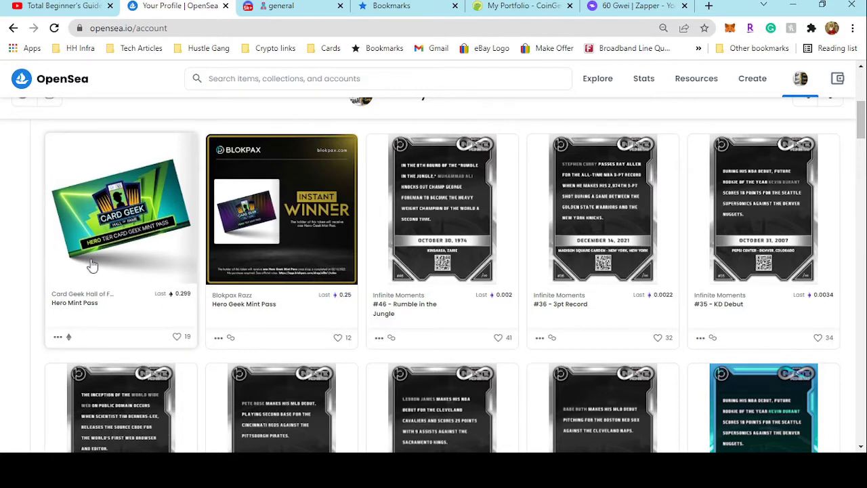
Step: Open the Card Geek Hall of Fame collection, then step back to the profile and the LaMelo Ball item
left_click(106, 294)
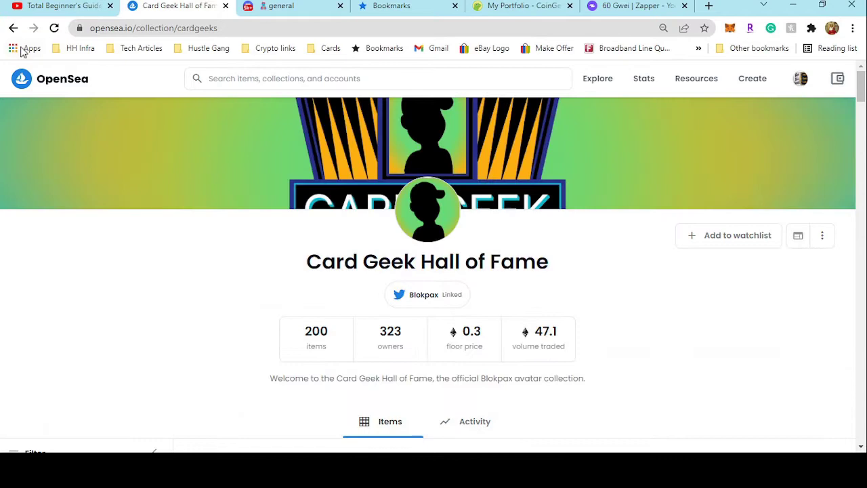
left_click(13, 28)
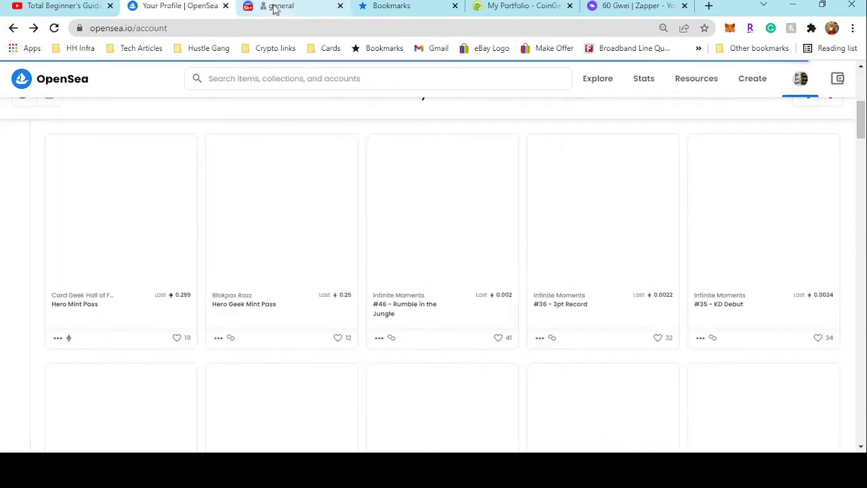
key("alt+Left")
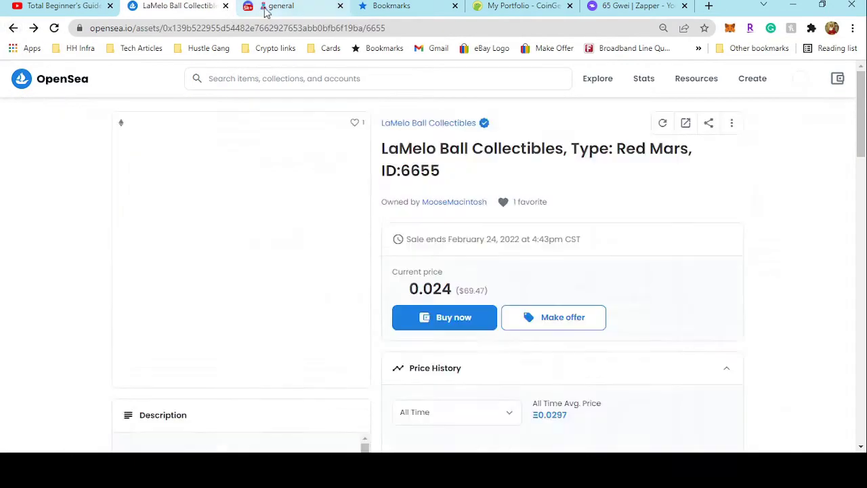
scroll(303, 178, "down", 1)
scroll(303, 178, "up", 1)
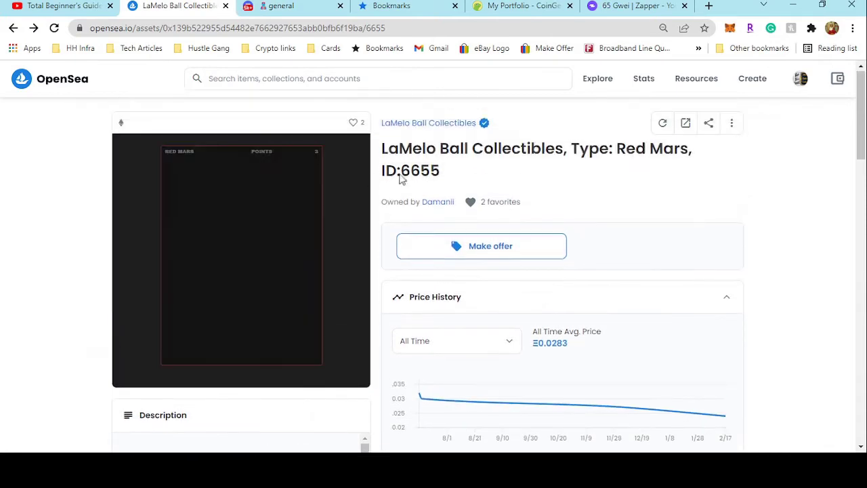
Step: From the profile's collected items, open the Hero Mint Pass and follow its Card Geek Hall of Fame link
left_click(34, 29)
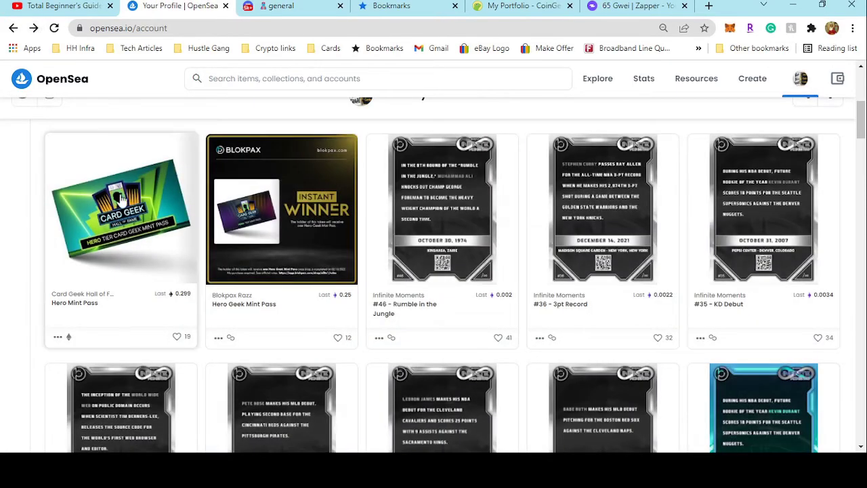
left_click(153, 206)
left_click(439, 160)
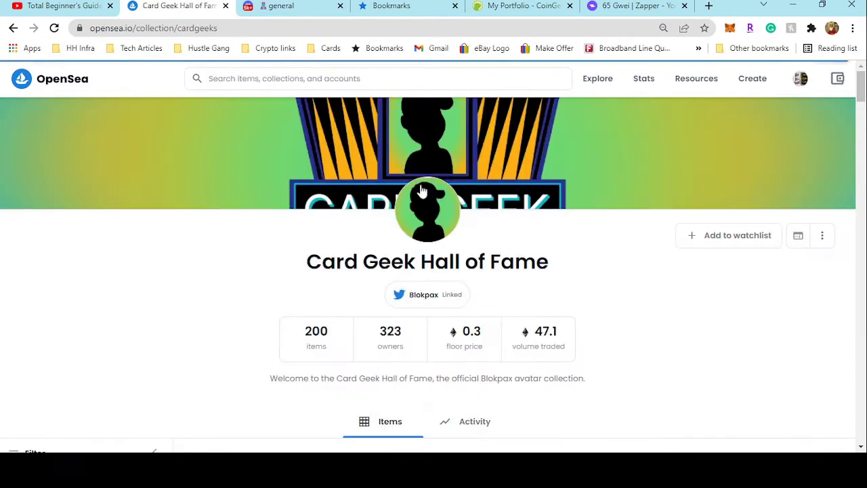
Step: Scroll down through the Card Geek Hall of Fame avatar grid
scroll(390, 203, "down", 3)
scroll(390, 203, "down", 2)
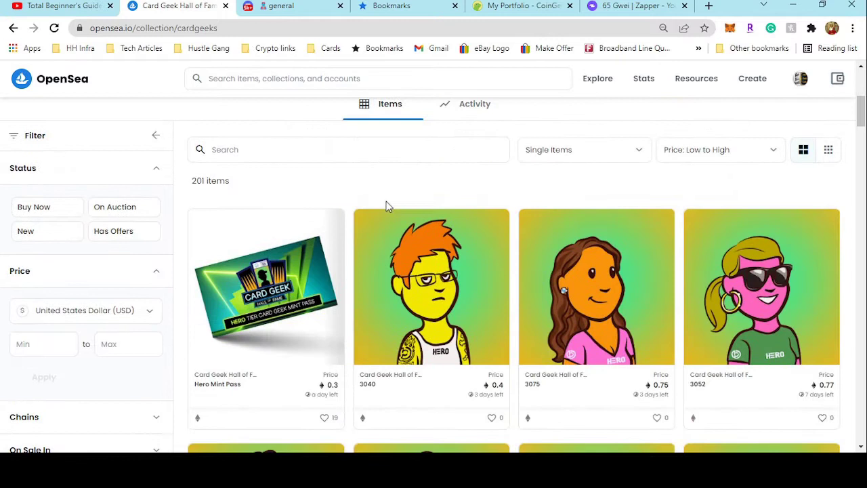
scroll(390, 206, "down", 2)
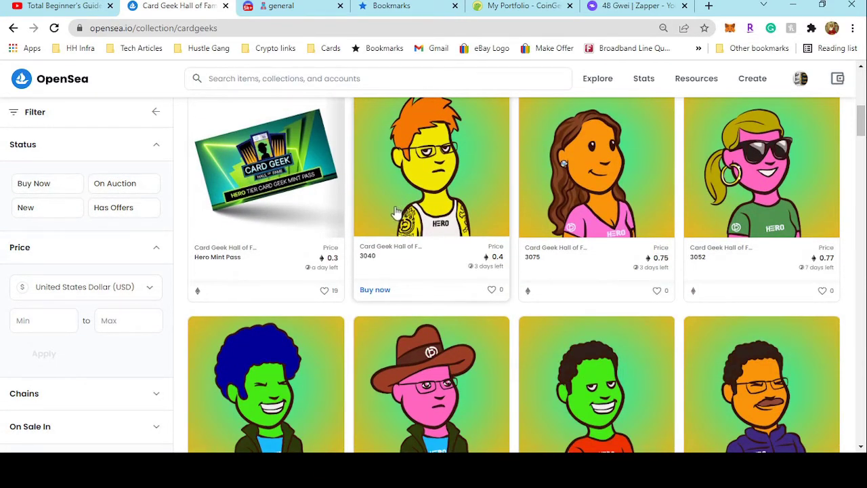
scroll(401, 207, "down", 1)
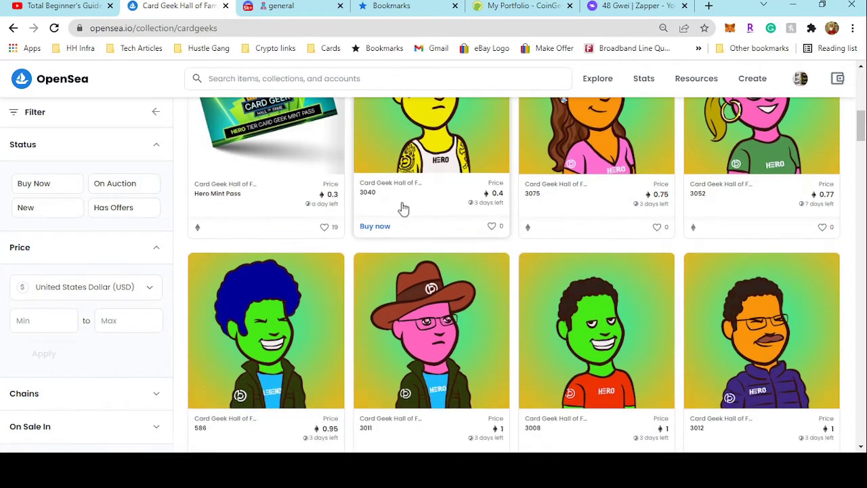
scroll(407, 207, "down", 1)
scroll(407, 207, "down", 3)
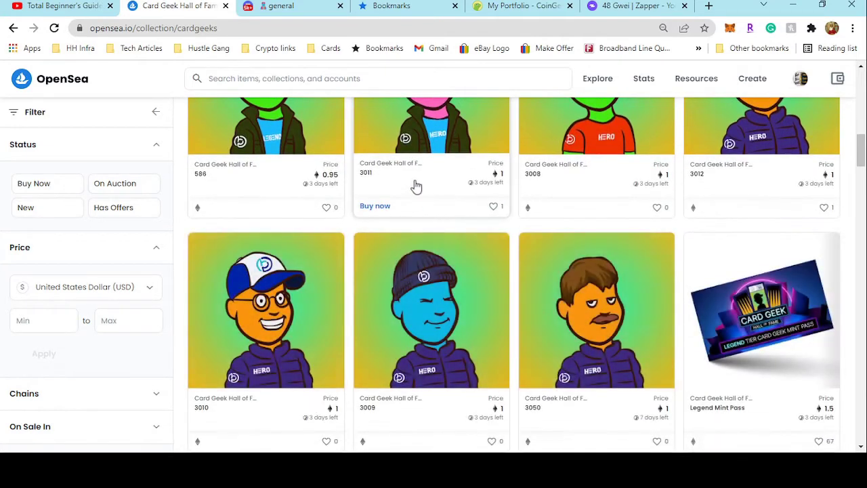
scroll(412, 203, "down", 4)
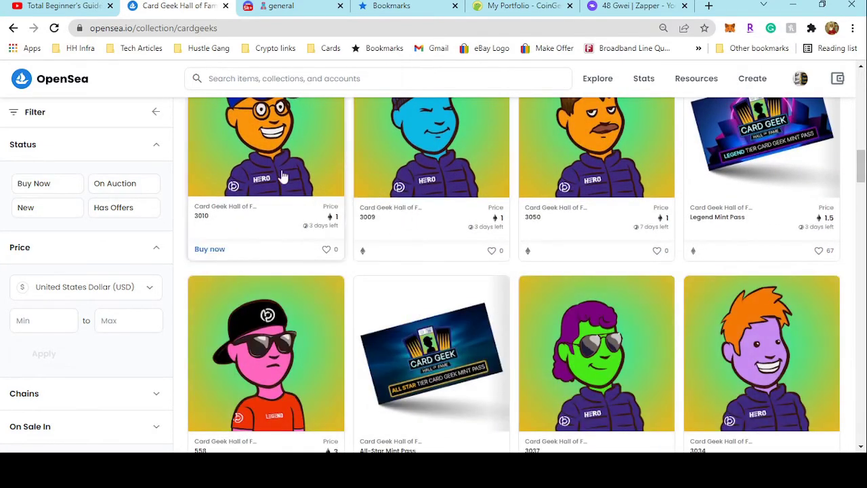
scroll(533, 300, "down", 1)
scroll(519, 280, "down", 2)
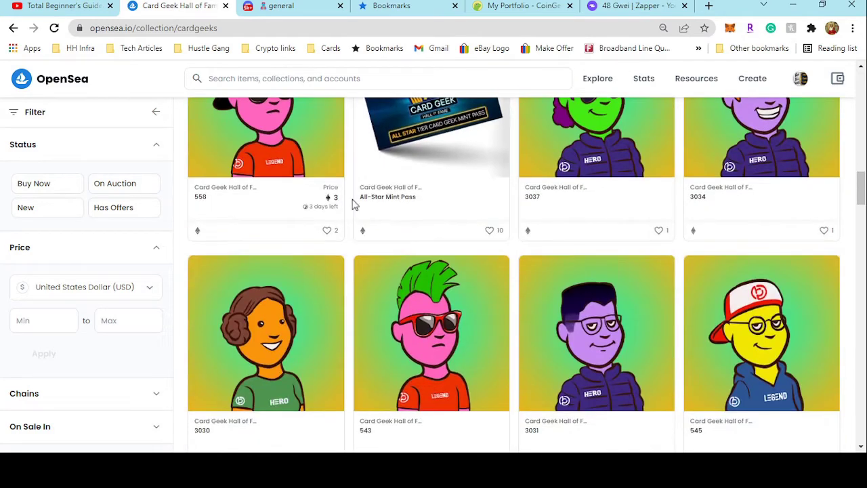
scroll(286, 162, "down", 1)
scroll(379, 265, "down", 2)
scroll(502, 369, "down", 3)
scroll(523, 373, "down", 1)
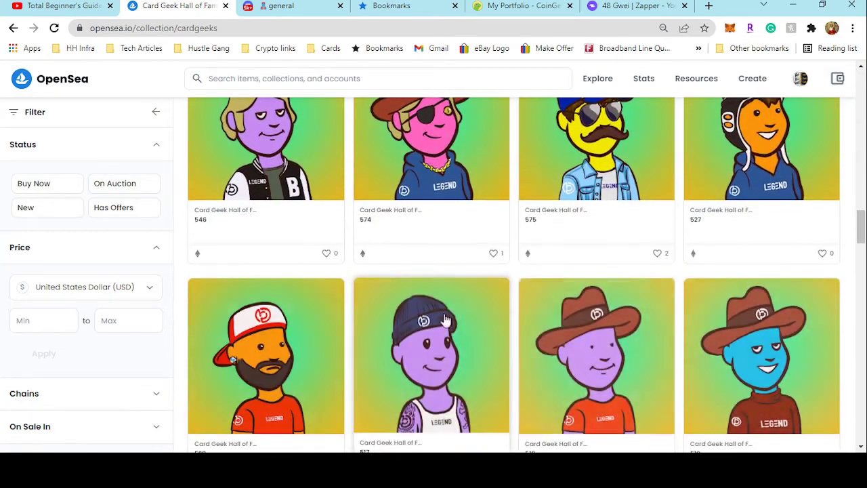
scroll(475, 363, "down", 5)
Step: Jump back to the collection's top and scroll down to the start of the 201-item listing
key("Home")
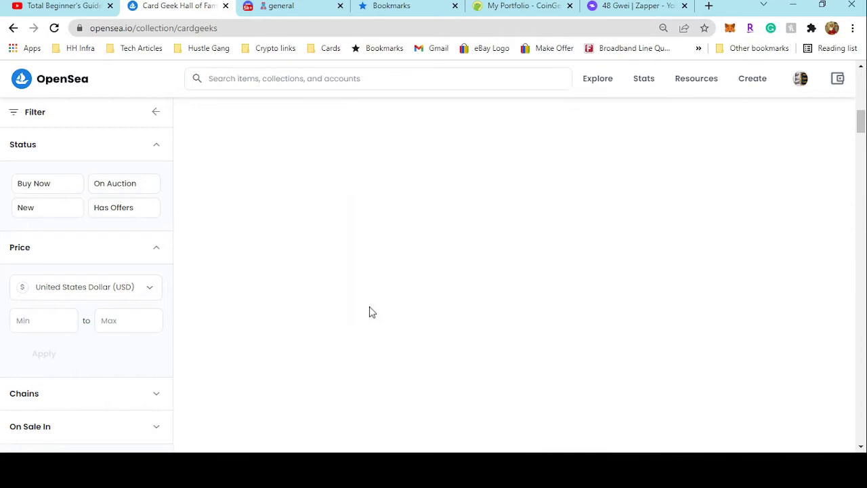
scroll(364, 302, "down", 2)
scroll(354, 284, "down", 4)
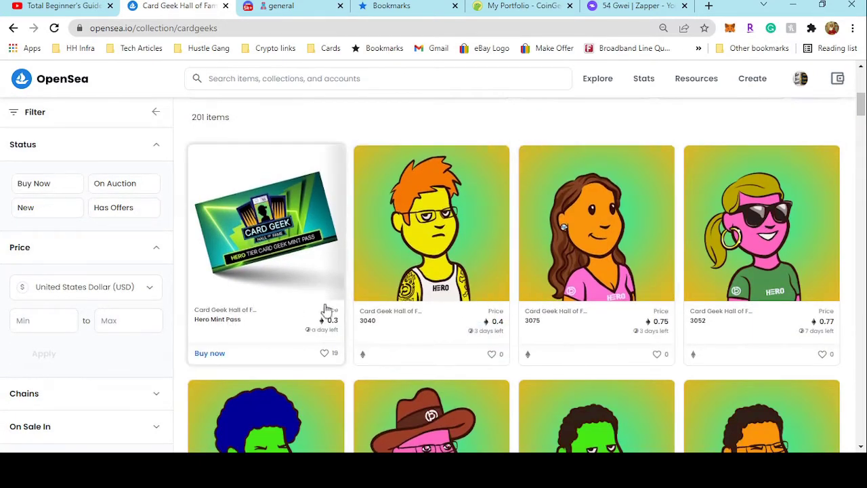
mouse_move(266, 254)
scroll(288, 269, "up", 1)
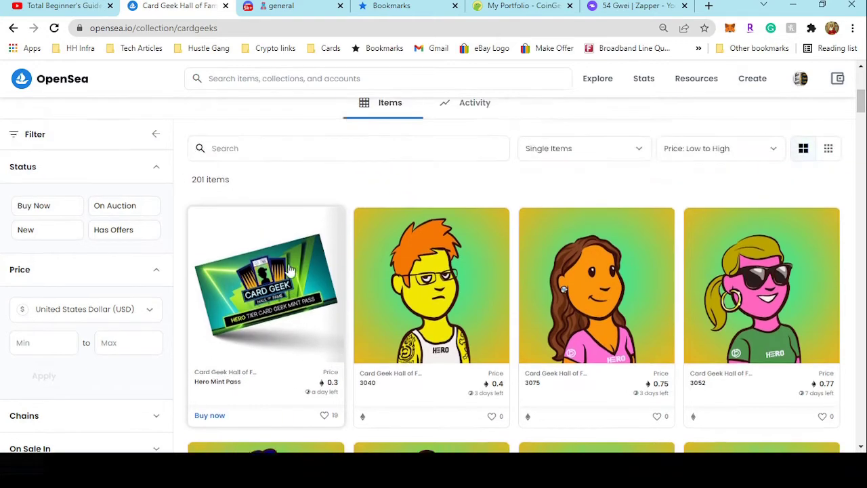
scroll(291, 263, "up", 2)
scroll(305, 217, "down", 2)
Step: Switch to Discord and scroll the Blokpax #general channel to the Card Geek Hall of Fame avatar post
left_click(271, 7)
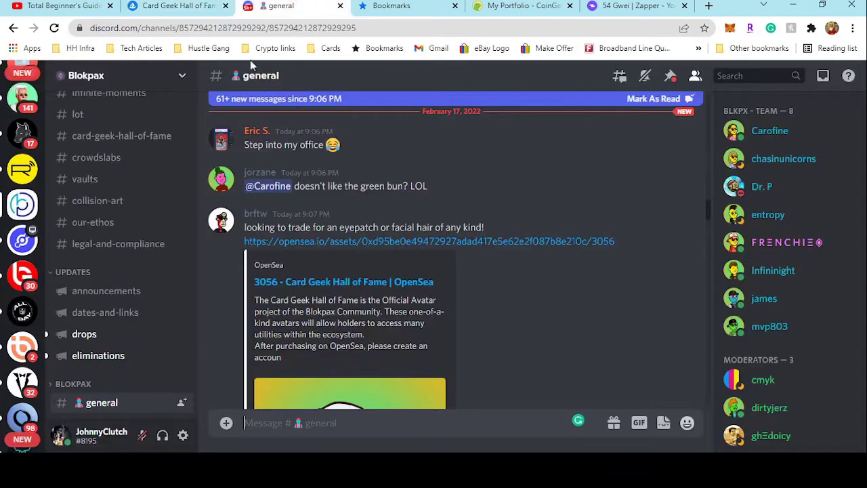
scroll(105, 223, "up", 2)
scroll(109, 204, "up", 3)
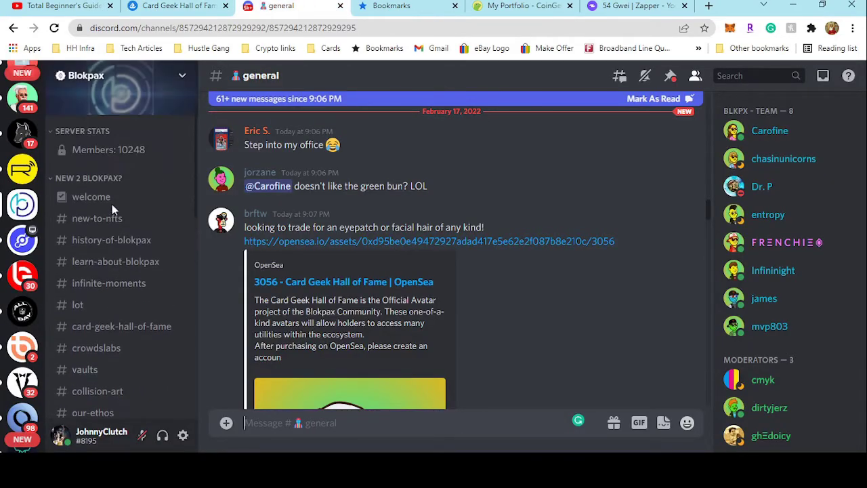
scroll(96, 247, "down", 3)
scroll(98, 249, "down", 3)
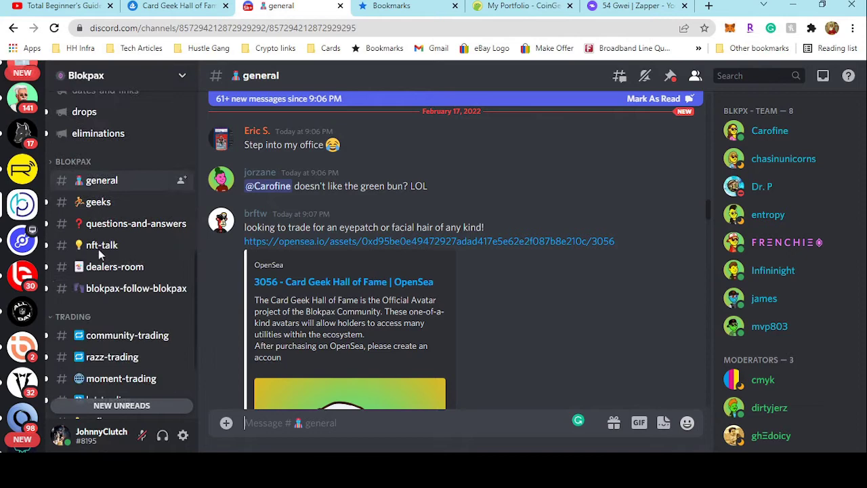
scroll(314, 297, "down", 5)
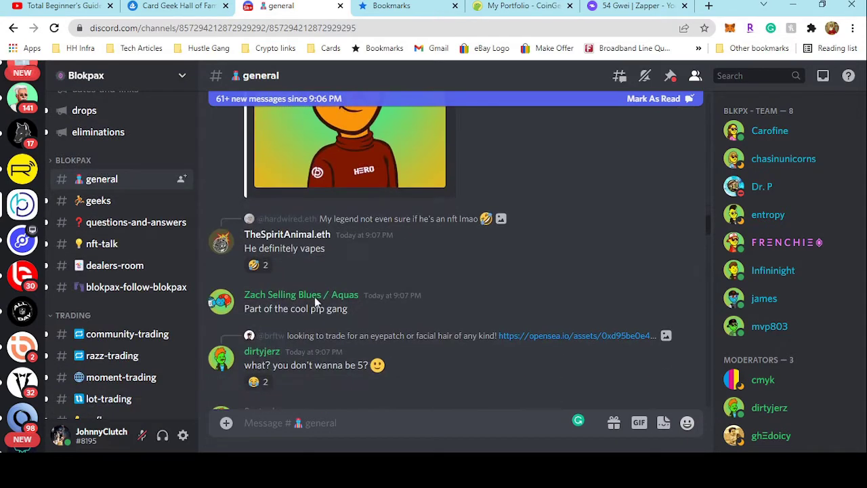
scroll(315, 296, "up", 5)
scroll(316, 295, "down", 1)
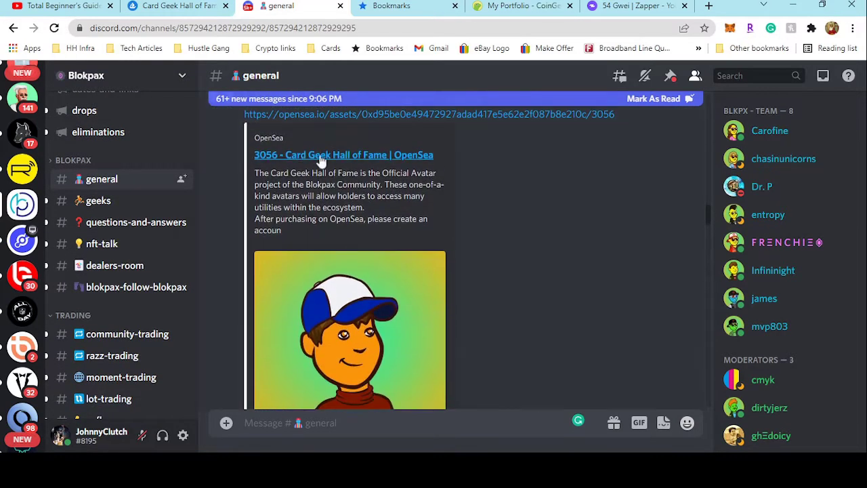
scroll(309, 230, "up", 2)
scroll(305, 244, "up", 2)
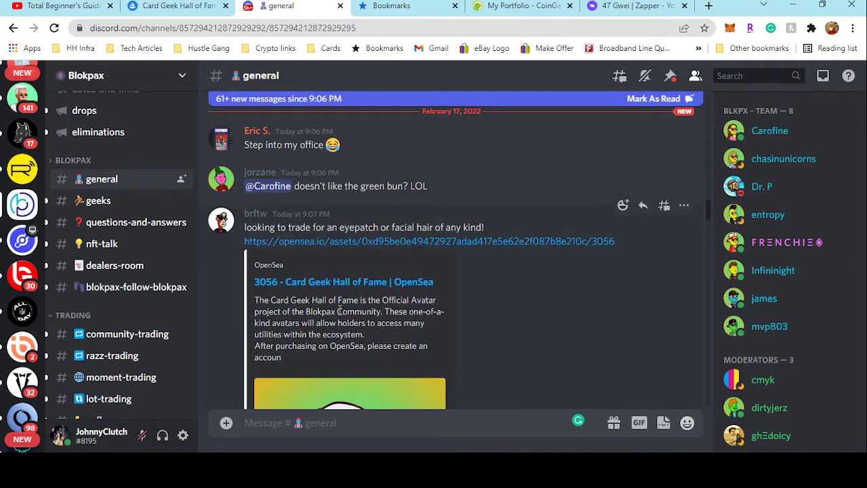
scroll(339, 312, "down", 2)
scroll(180, 282, "down", 1)
scroll(180, 283, "down", 2)
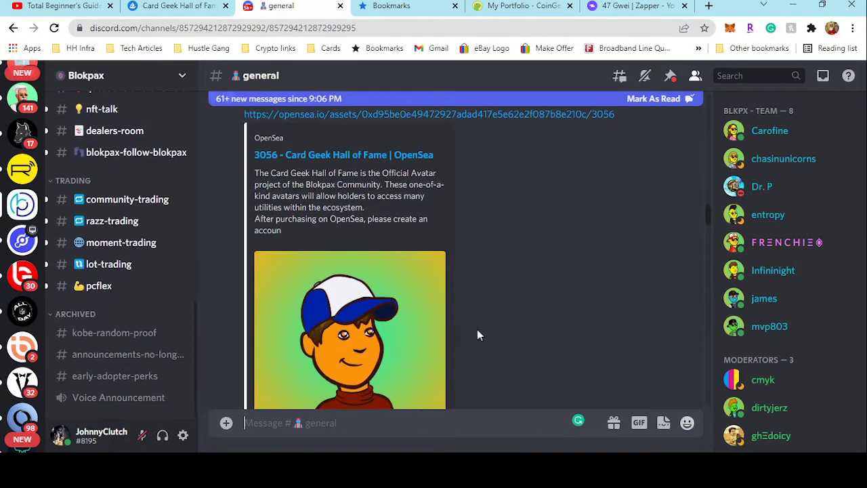
scroll(474, 325, "down", 2)
scroll(143, 278, "up", 2)
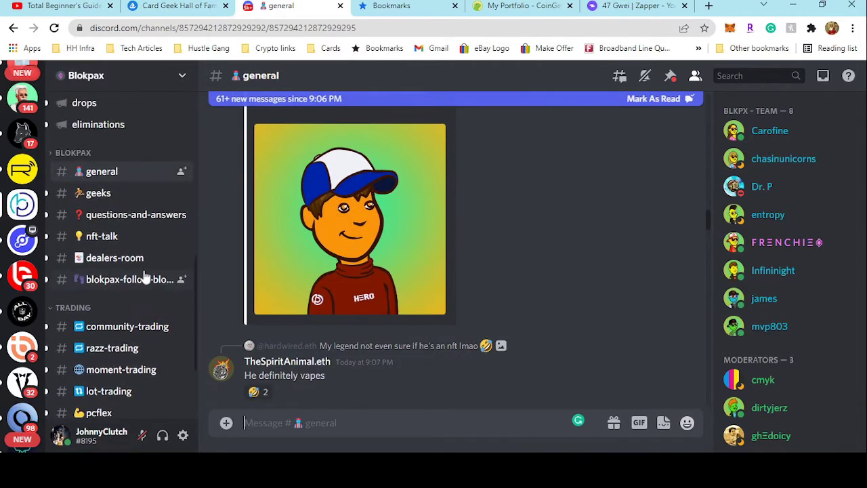
scroll(143, 277, "up", 2)
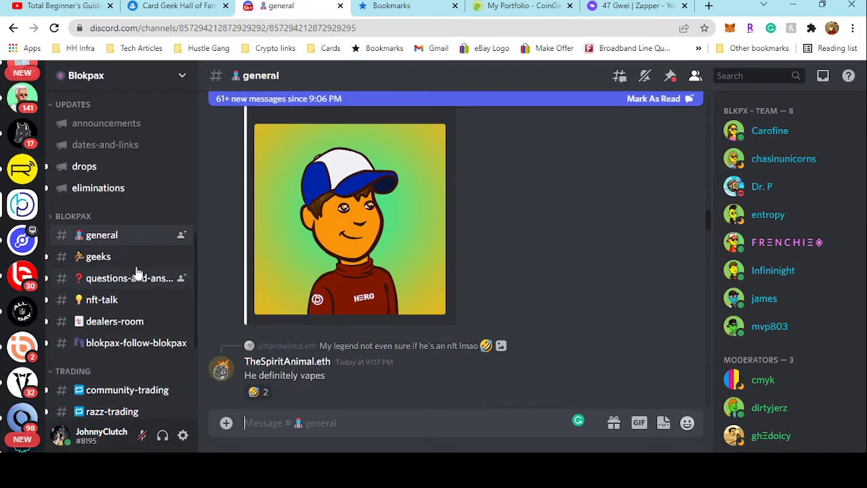
scroll(394, 280, "up", 2)
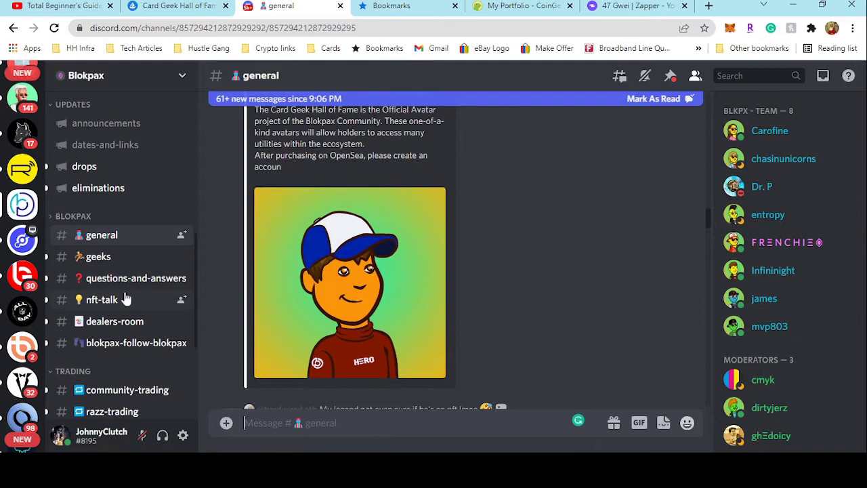
scroll(115, 294, "up", 2)
scroll(112, 278, "up", 2)
scroll(105, 272, "up", 3)
scroll(101, 270, "up", 5)
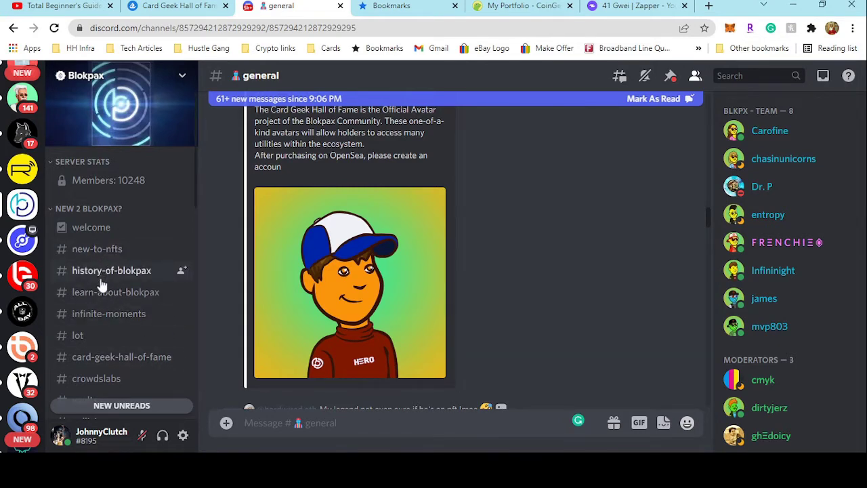
Step: Open #card-geek-hall-of-fame and scroll through Carofine's mint pass announcement posts
left_click(98, 338)
left_click(106, 359)
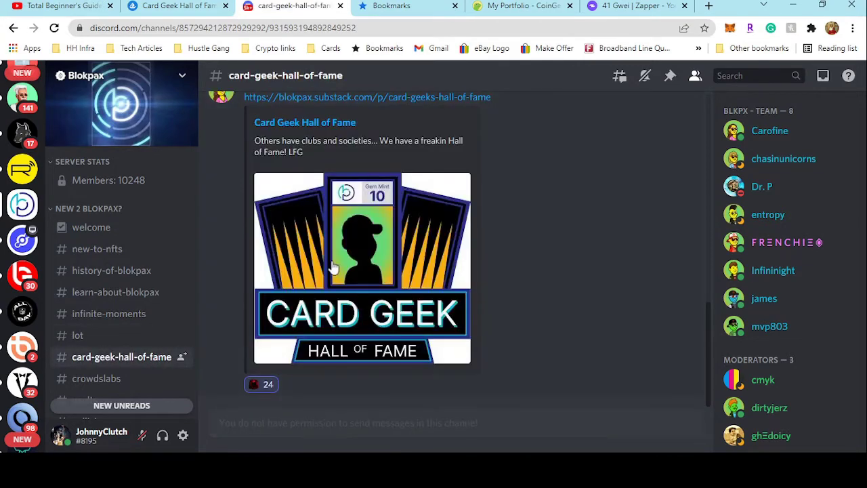
scroll(333, 268, "up", 1)
scroll(337, 260, "up", 2)
mouse_move(447, 274)
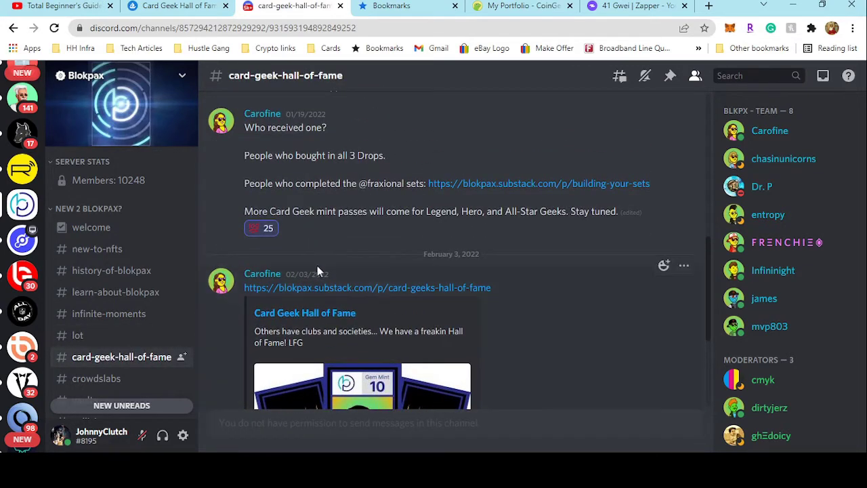
scroll(293, 279, "up", 1)
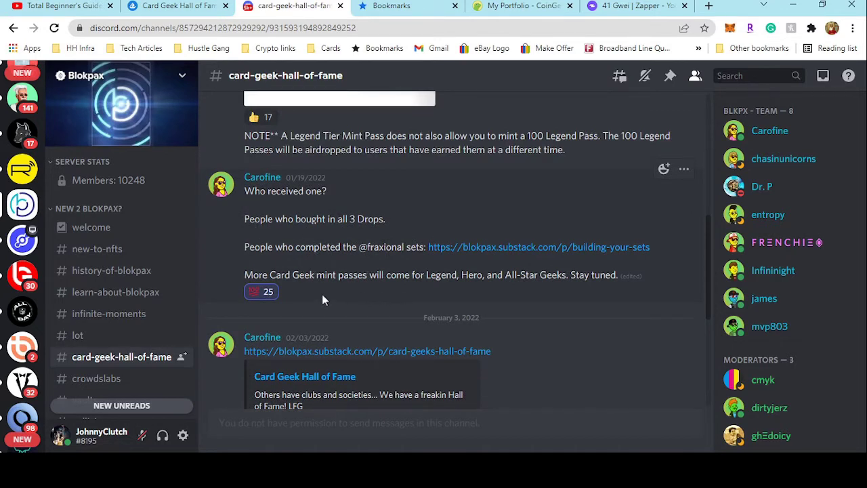
scroll(298, 294, "down", 3)
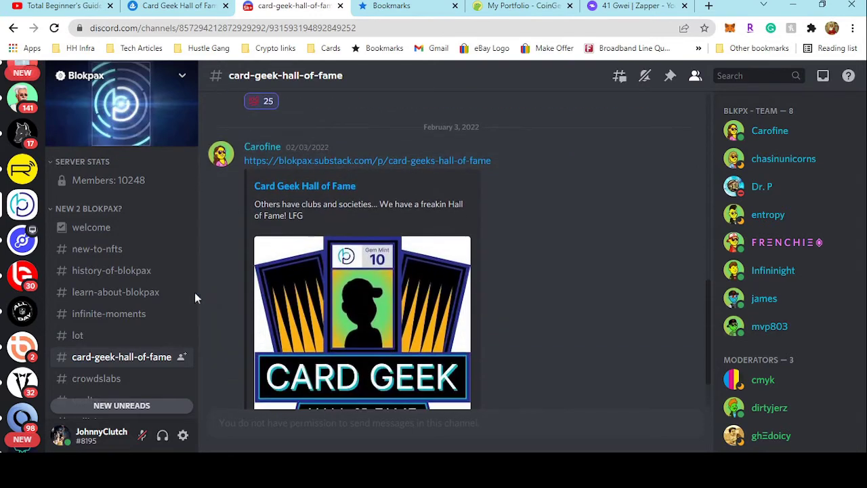
scroll(93, 298, "down", 2)
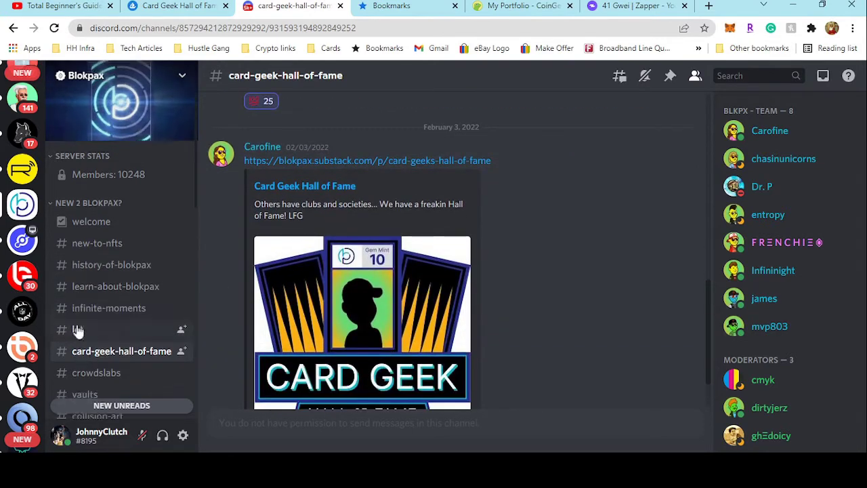
scroll(121, 366, "down", 1)
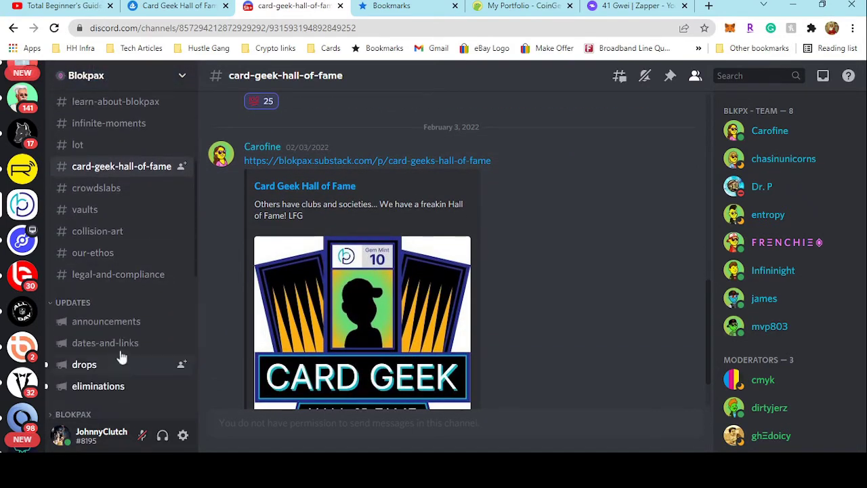
Step: Open #announcements under UPDATES and scroll up to the Geeks minting post
left_click(121, 329)
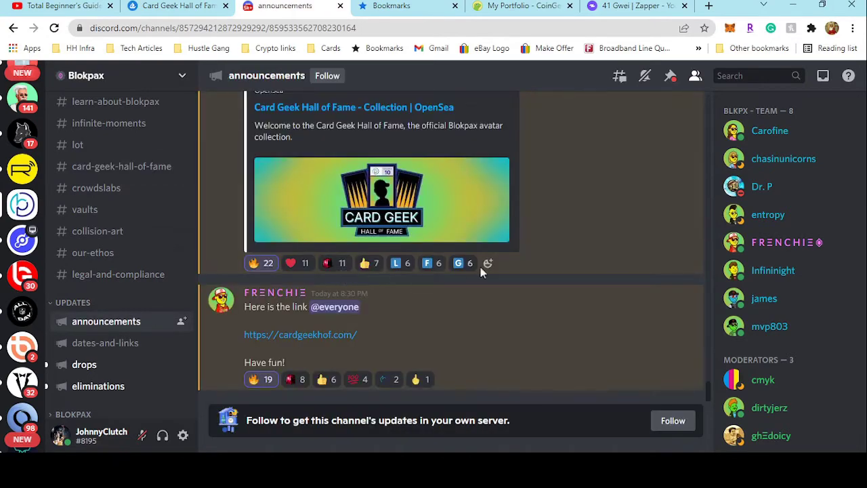
scroll(484, 261, "up", 5)
scroll(487, 252, "up", 5)
scroll(486, 250, "up", 5)
scroll(487, 247, "up", 1)
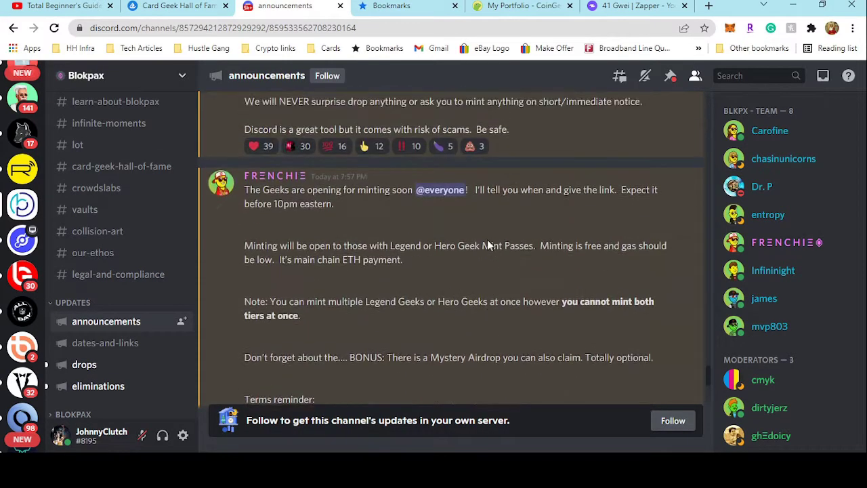
scroll(487, 239, "up", 1)
scroll(453, 279, "down", 1)
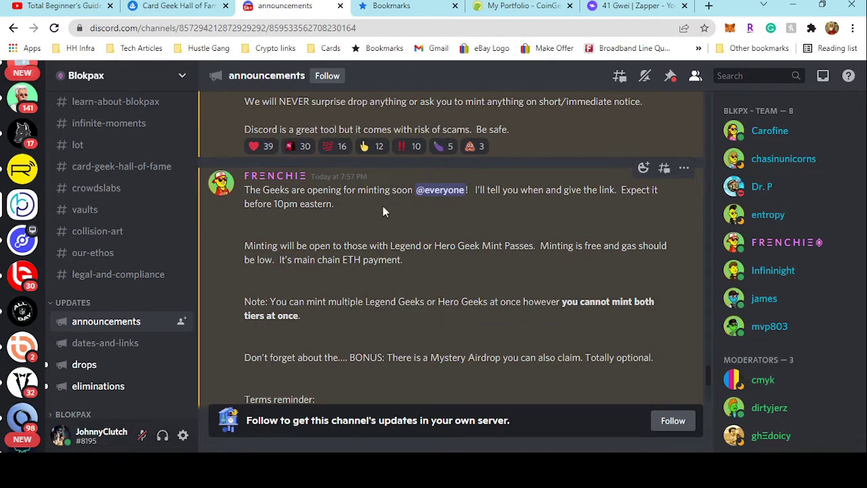
Step: Read the minting terms, highlighting the sentence about sending the mint pass to the same wallet
scroll(399, 288, "down", 1)
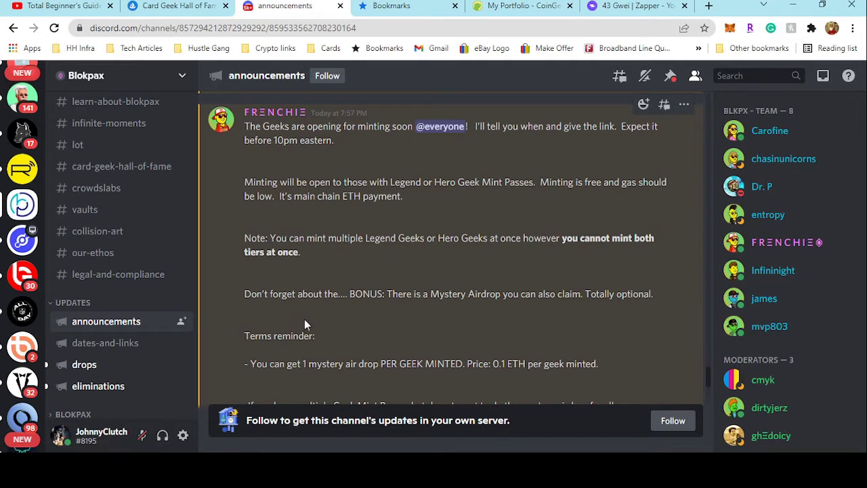
scroll(322, 313, "down", 1)
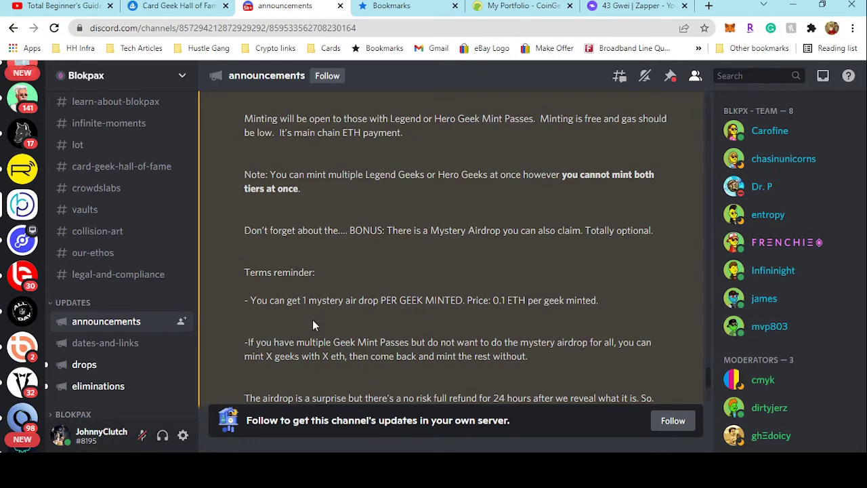
scroll(312, 327, "down", 1)
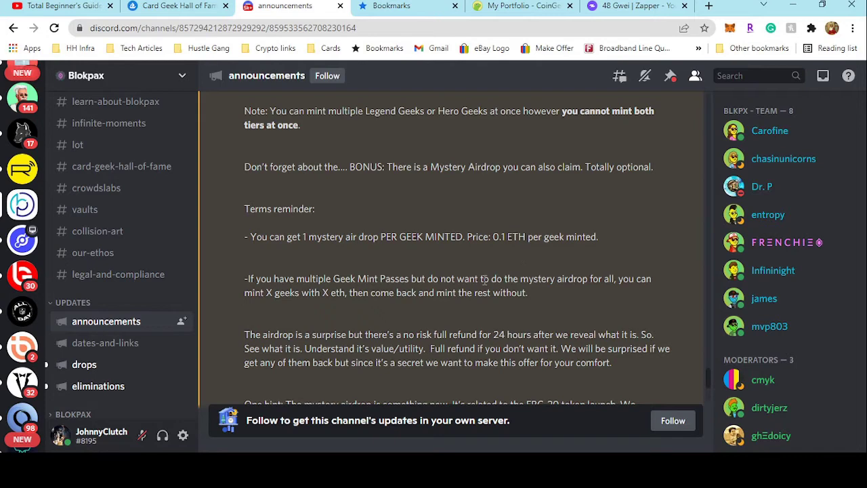
scroll(378, 311, "down", 2)
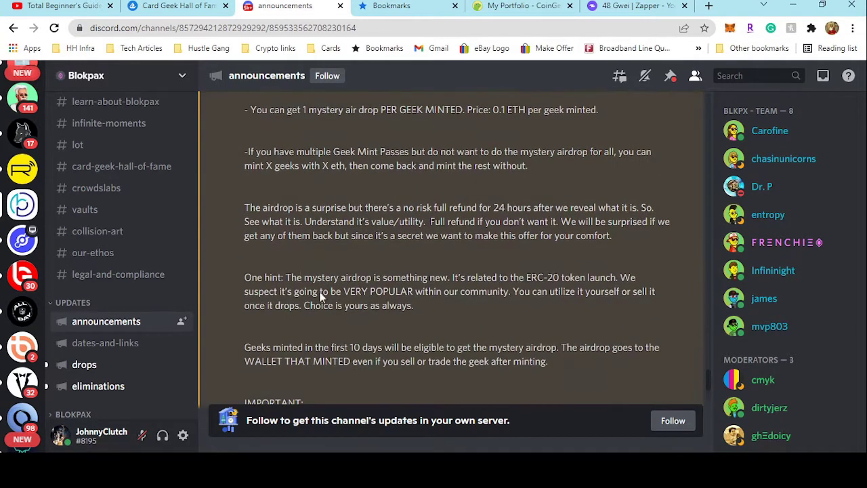
scroll(316, 188, "down", 3)
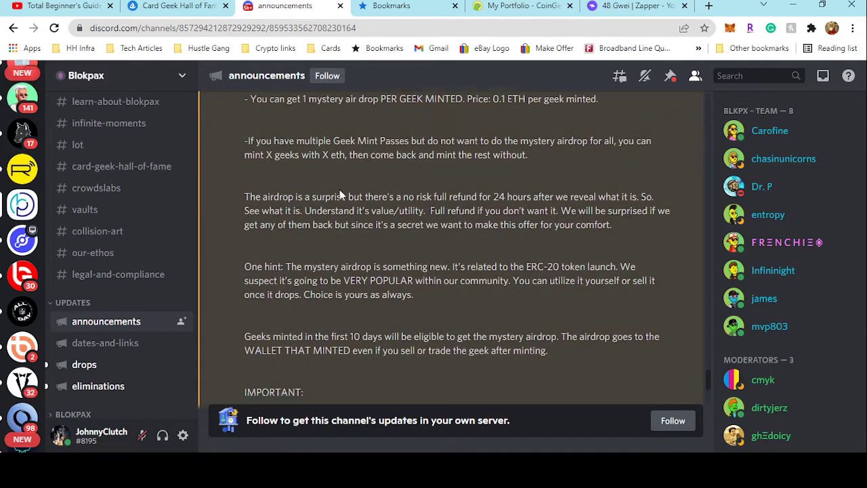
scroll(372, 255, "down", 1)
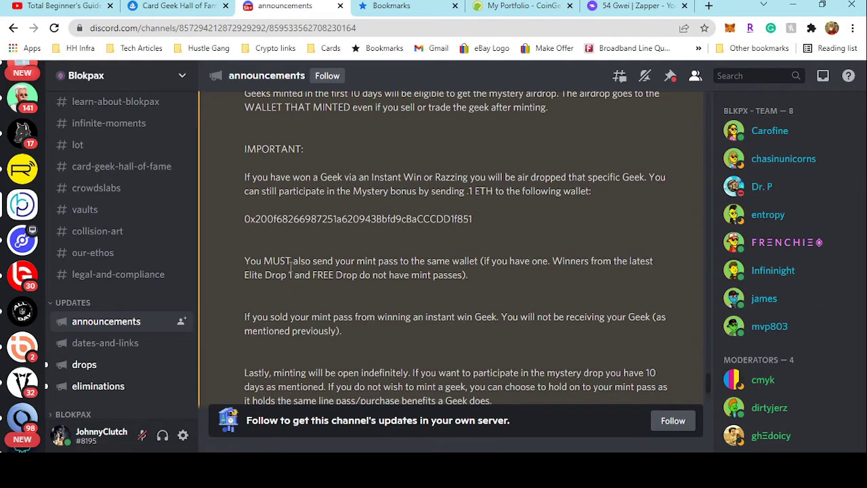
mouse_move(293, 261)
left_mouse_down()
mouse_move(380, 260)
mouse_move(490, 277)
left_mouse_up()
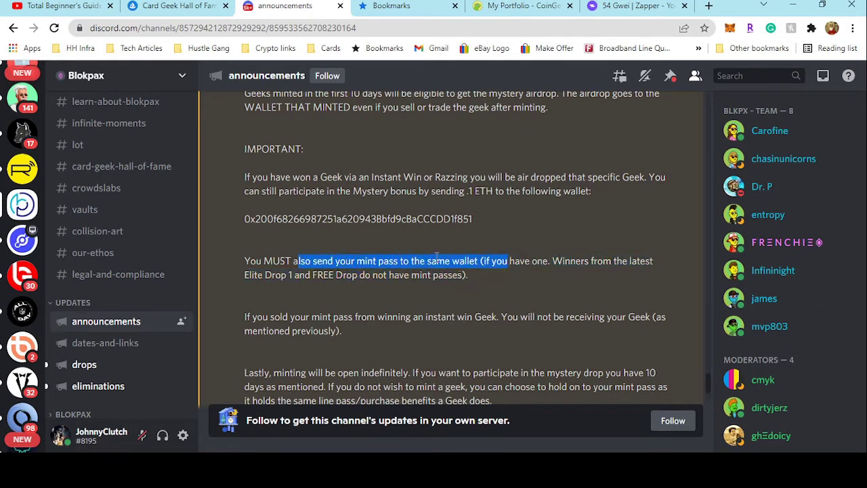
left_click(485, 265)
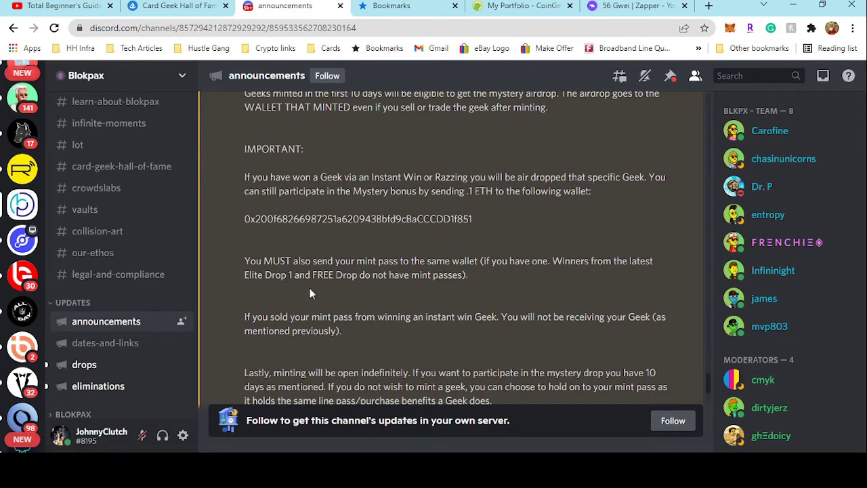
scroll(327, 296, "down", 1)
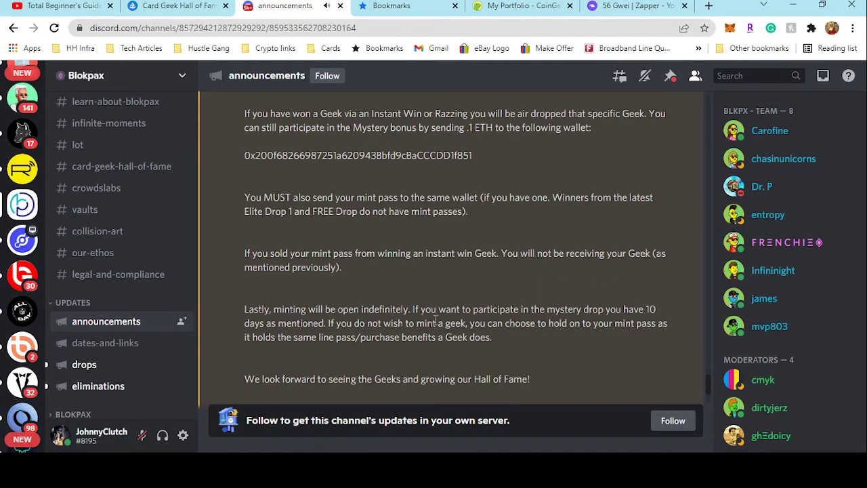
scroll(411, 305, "down", 2)
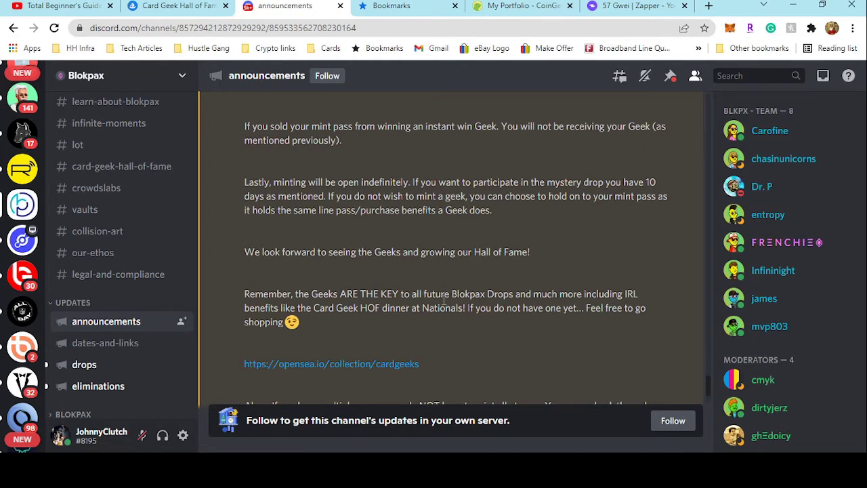
scroll(438, 303, "down", 2)
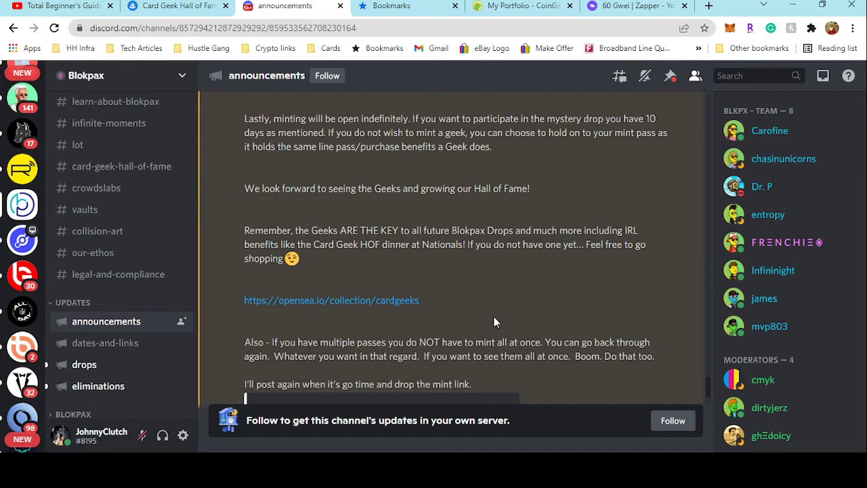
scroll(491, 316, "down", 2)
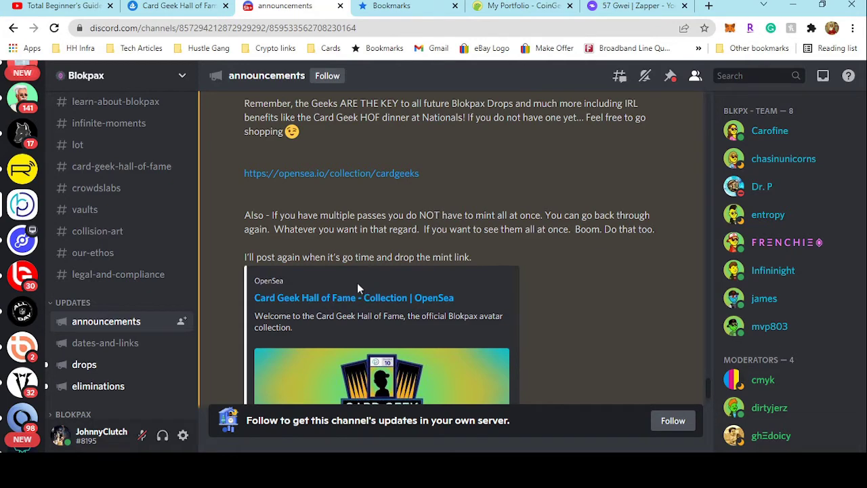
scroll(359, 288, "down", 2)
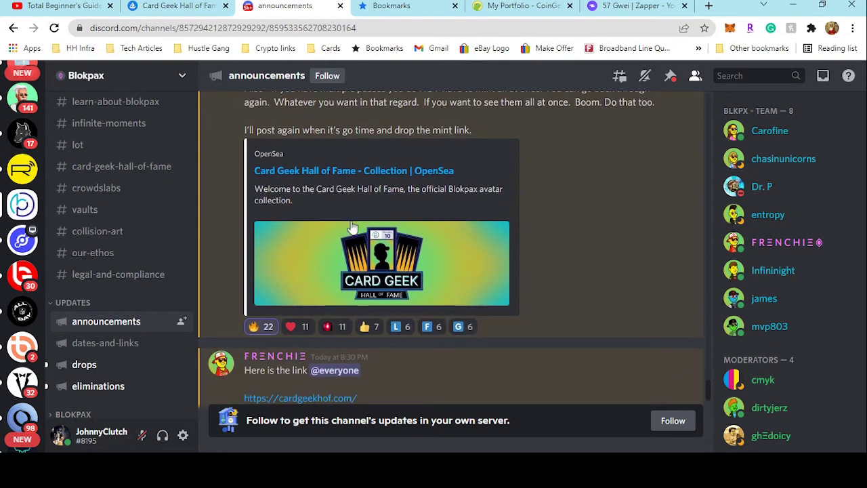
Step: Select Hero Tier Card Geek under Mint Your Geek, showing 1 available
scroll(349, 231, "down", 1)
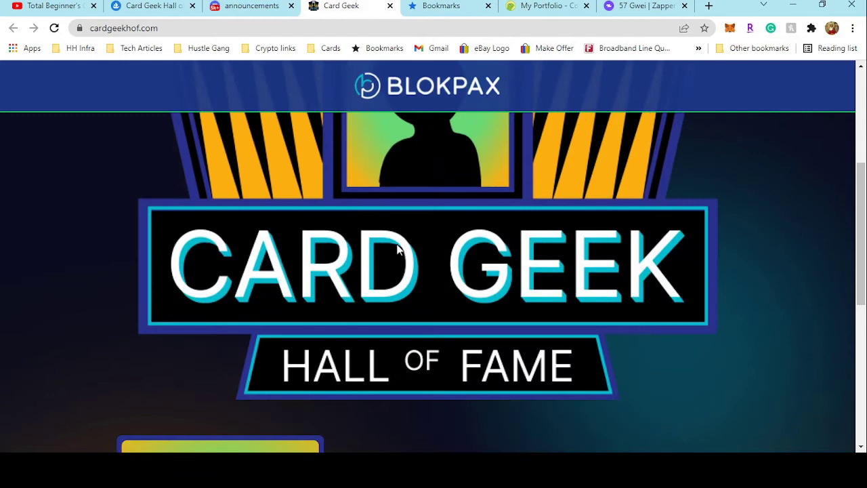
scroll(400, 251, "down", 3)
scroll(403, 254, "down", 2)
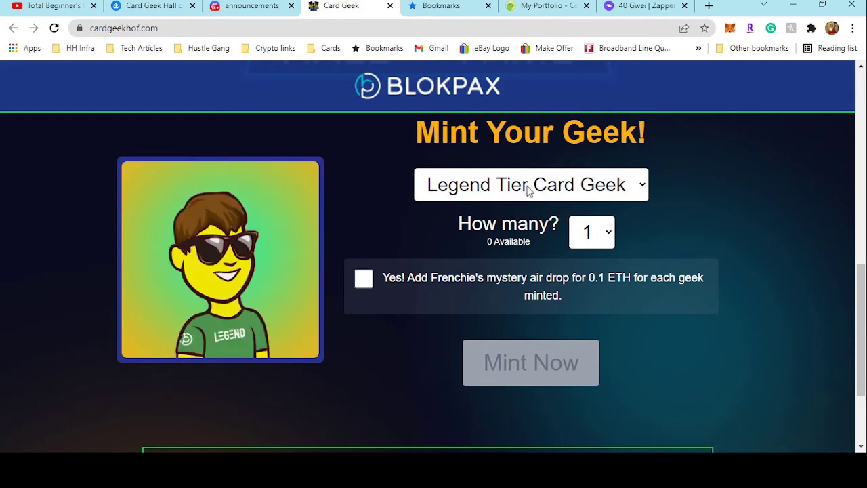
left_click(485, 246)
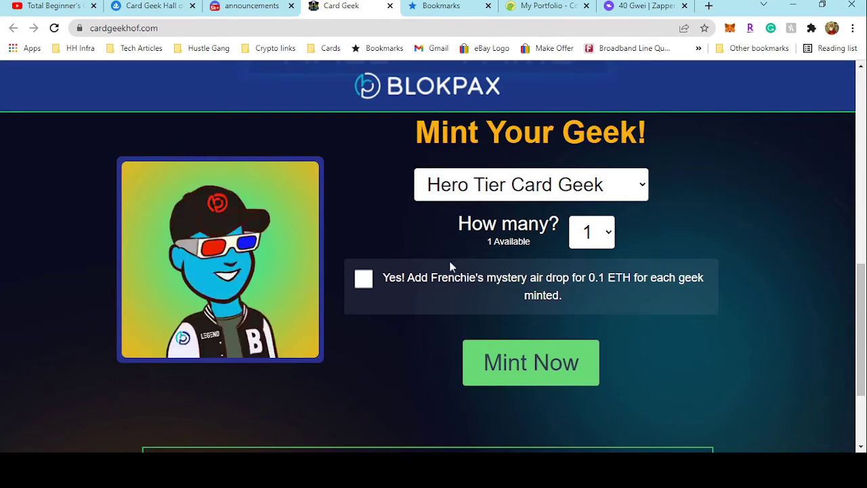
left_click(463, 195)
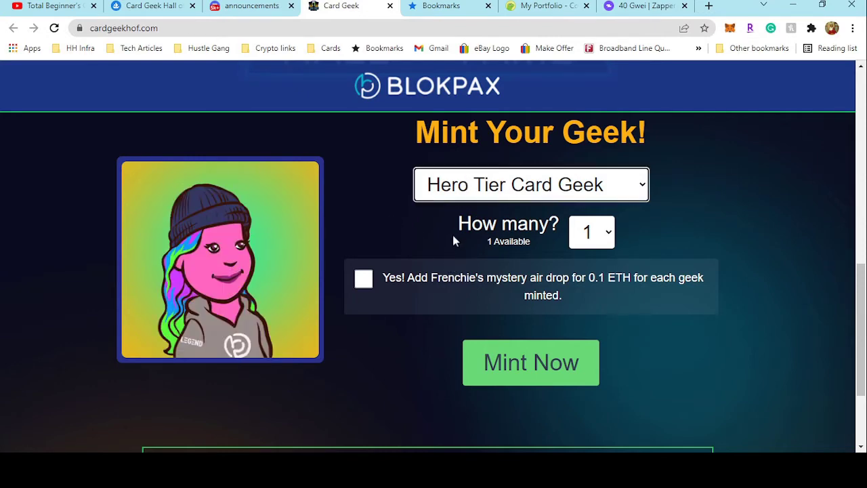
left_click(152, 5)
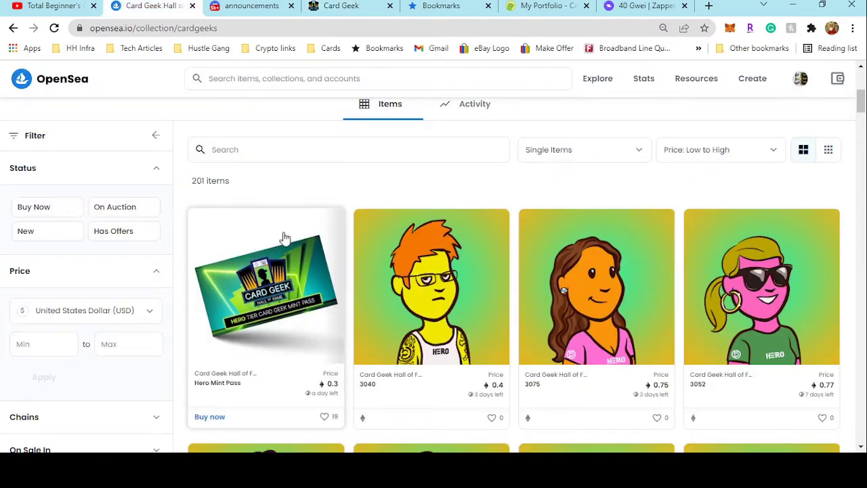
Step: Go back to the Hero Mint Pass page, then return to the Card Geek mint tab
left_click(13, 29)
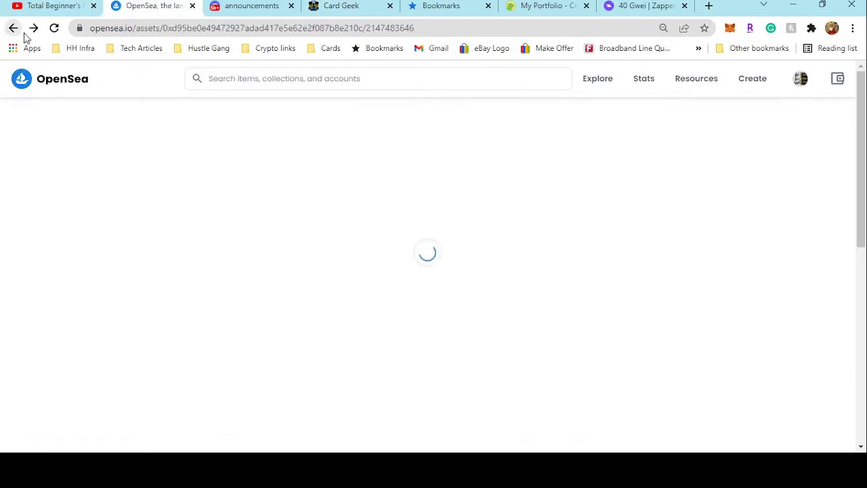
left_click(609, 7)
left_click(467, 9)
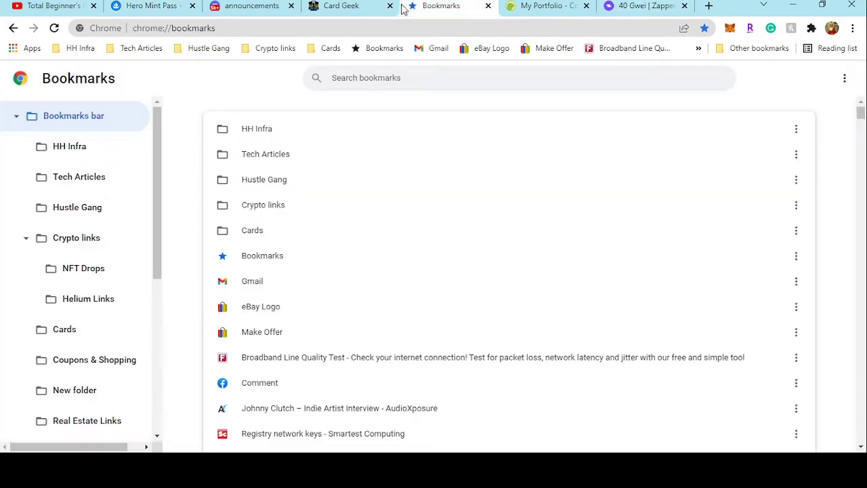
left_click(332, 6)
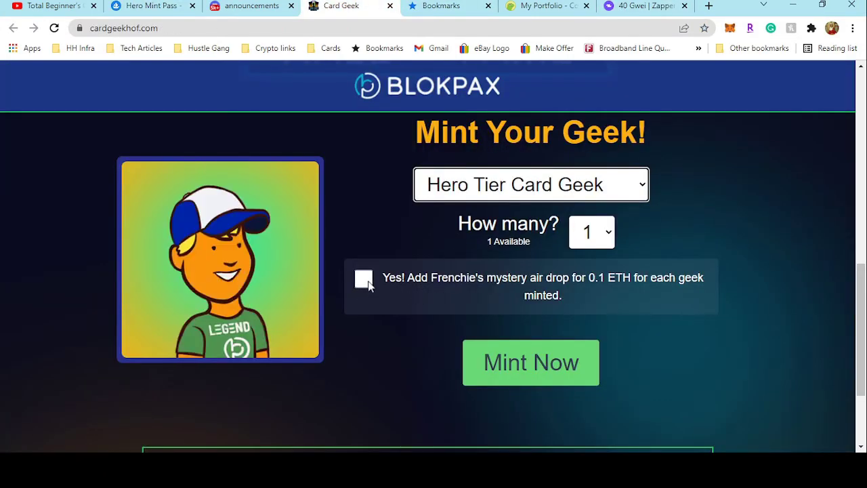
Step: Add Frenchie's mystery air drop and mint the Hero Tier geek, receiving Geek #3099
left_click(365, 283)
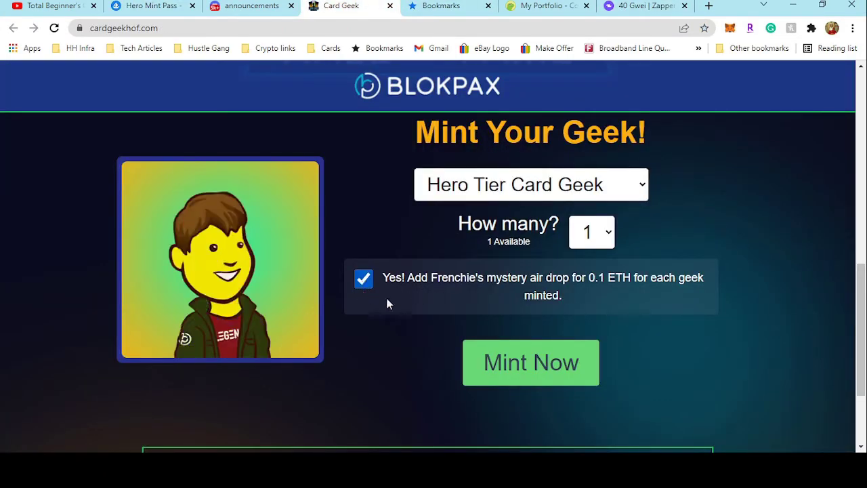
left_click(527, 374)
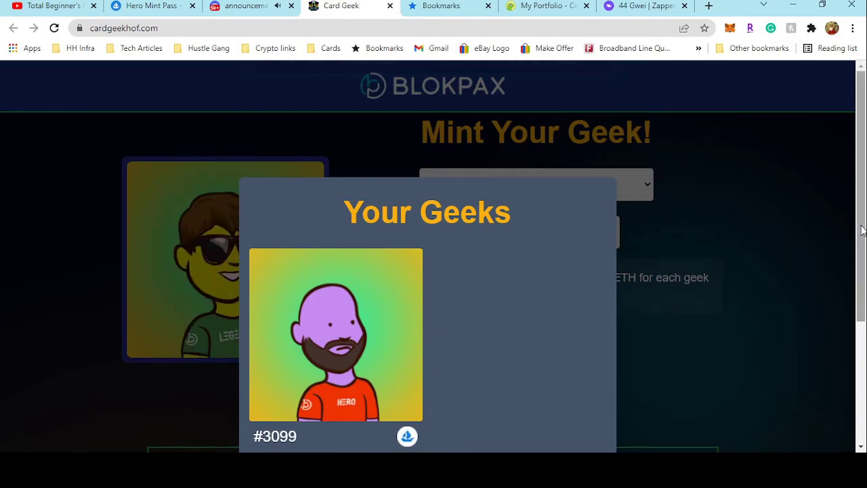
scroll(847, 291, "down", 2)
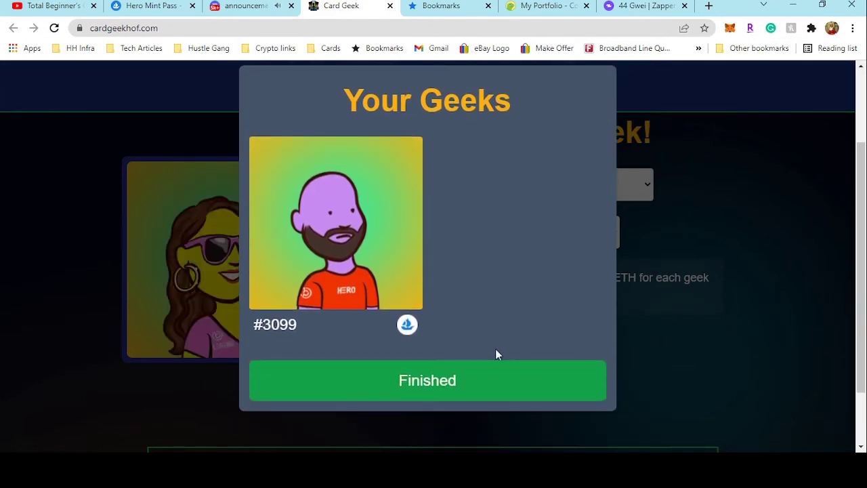
left_click(478, 366)
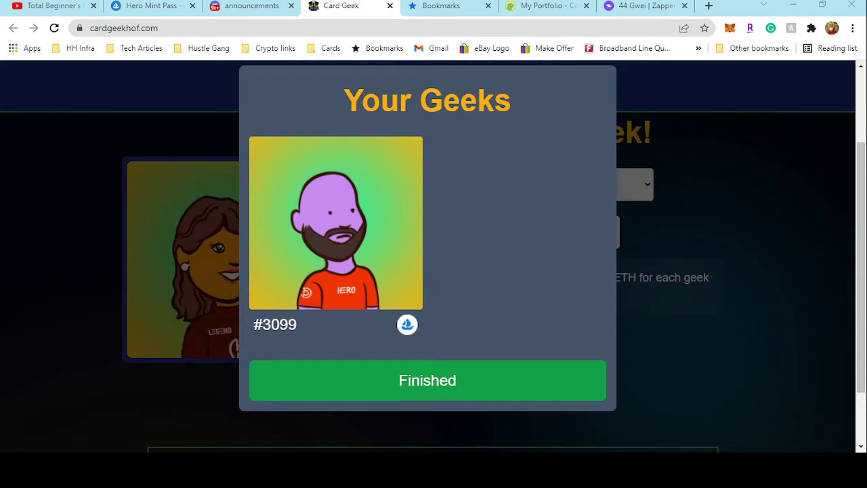
Step: Return to Discord and open the Blokpax #general channel
left_click(201, 5)
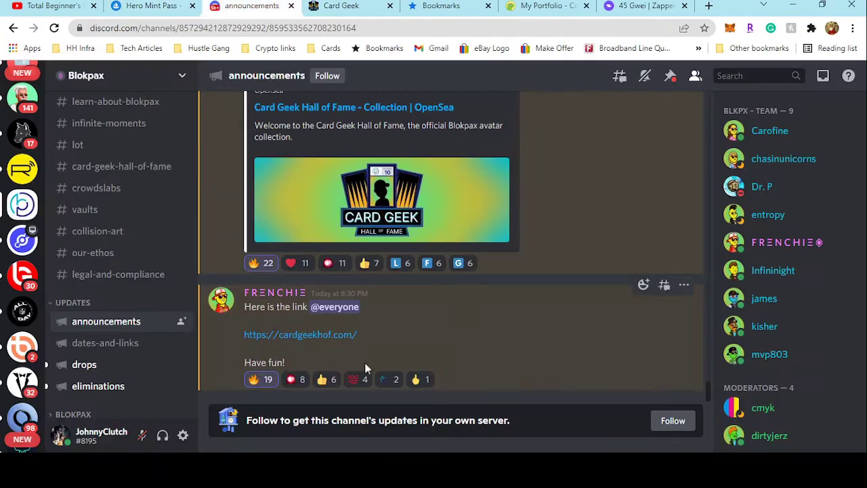
scroll(112, 248, "up", 1)
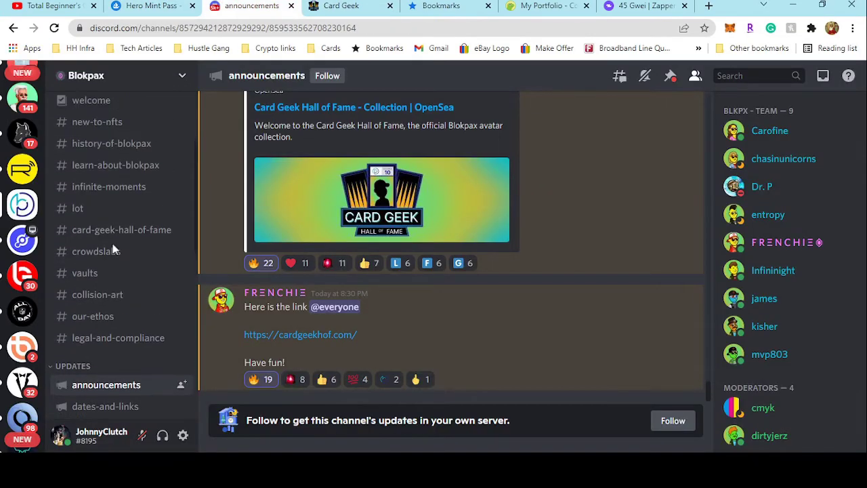
scroll(107, 257, "down", 4)
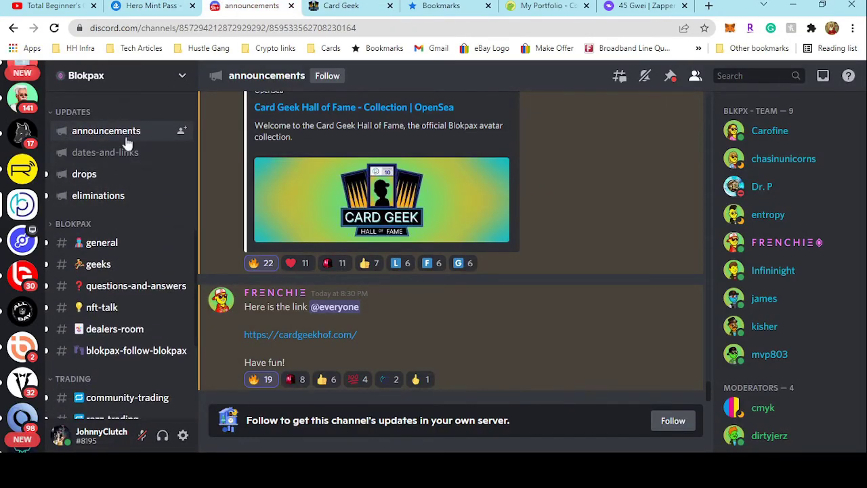
scroll(117, 287, "down", 3)
scroll(109, 243, "up", 2)
left_click(102, 179)
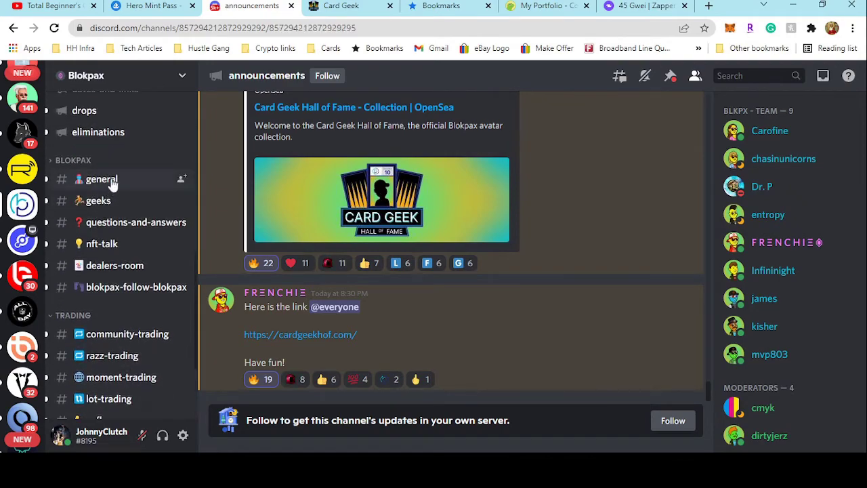
scroll(314, 358, "down", 5)
scroll(314, 357, "down", 5)
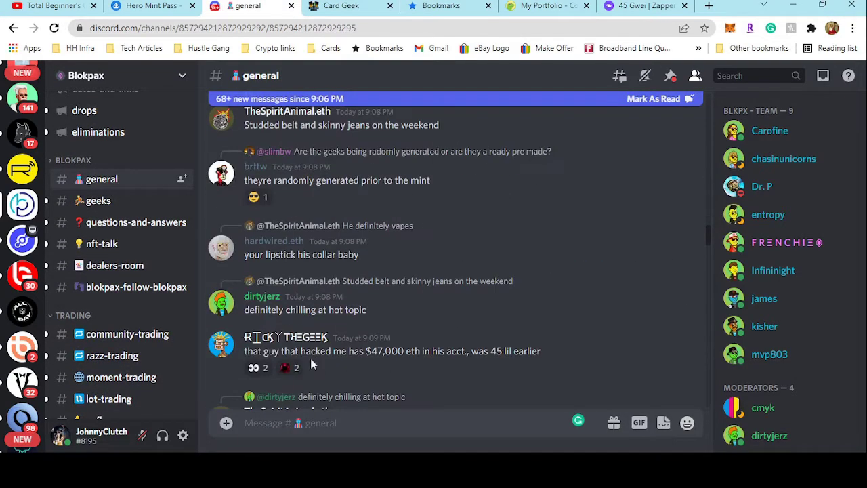
scroll(310, 358, "down", 5)
scroll(313, 356, "down", 5)
scroll(318, 389, "down", 5)
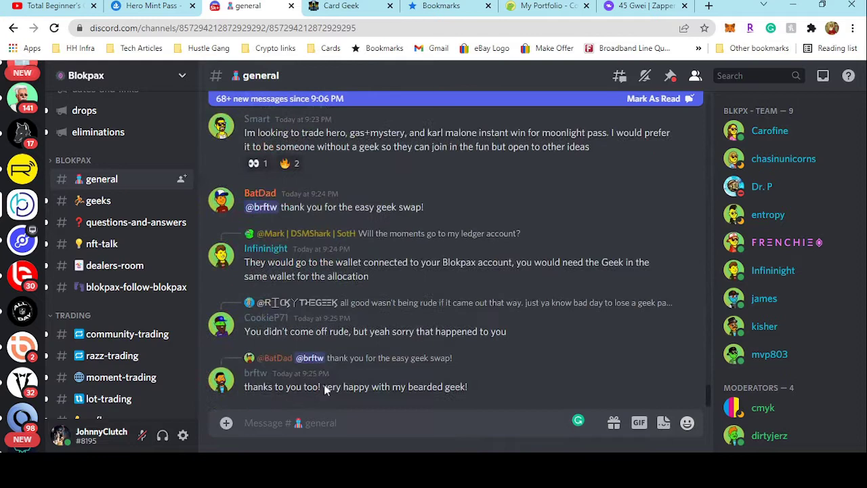
Step: Post 'gotem!!!' with the pasted Geek #3099 screenshot
left_click(327, 411)
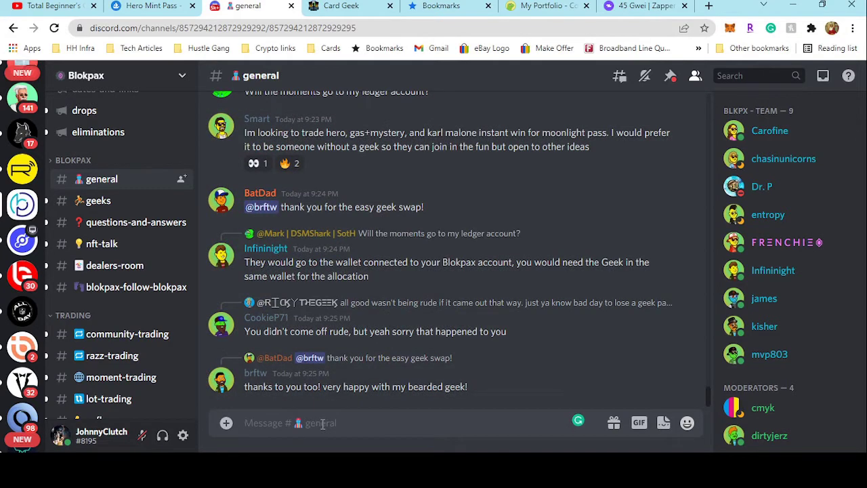
type("gotem!!!")
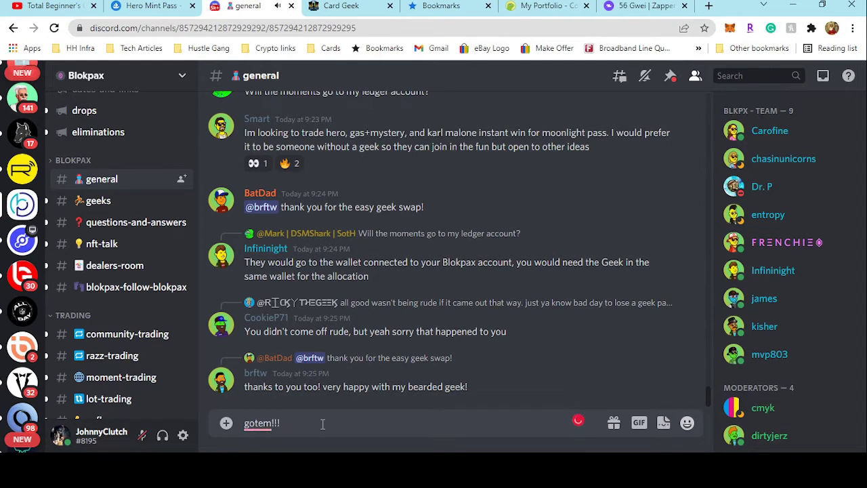
left_click(255, 423)
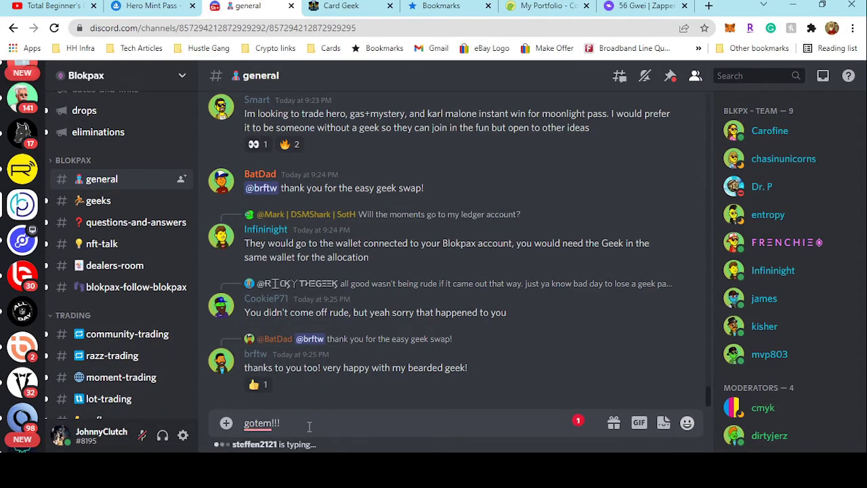
key("ctrl+v")
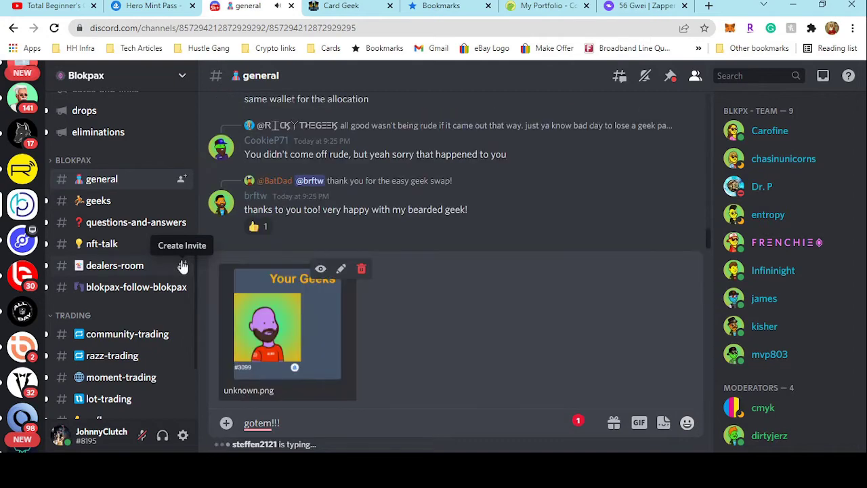
key("Return")
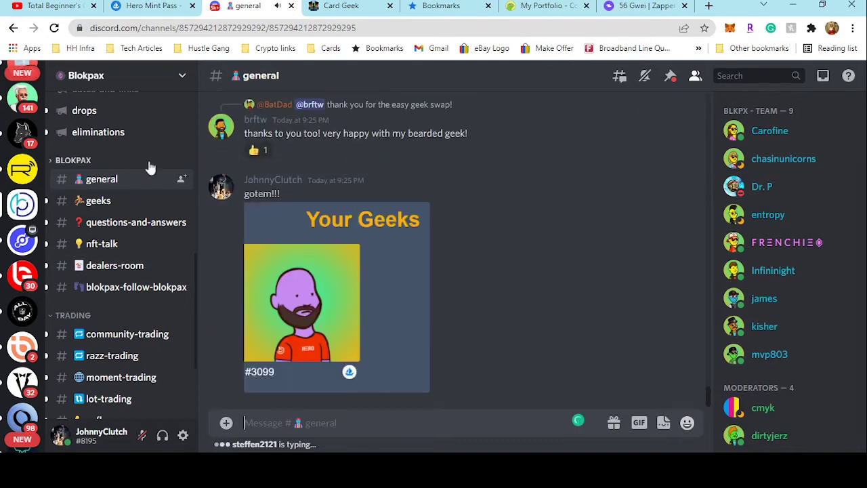
Step: Close the Your Geeks result and reload the mint page, now showing 0 Hero mints available
left_click(346, 8)
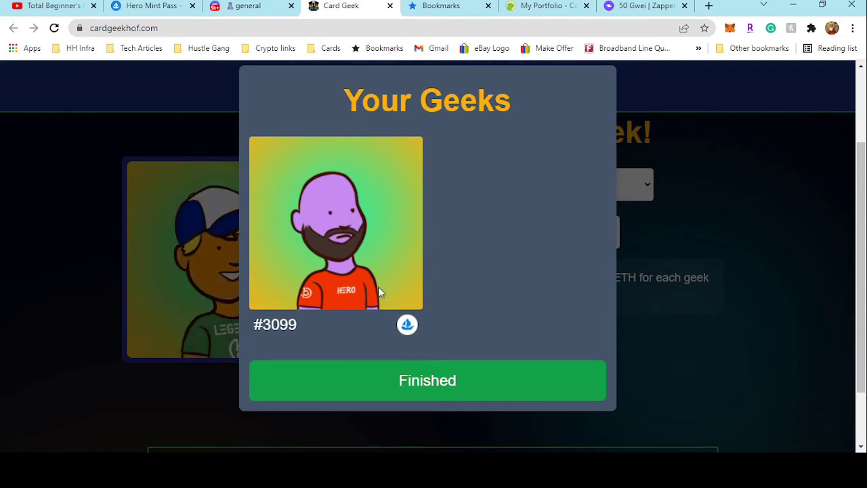
left_click(466, 391)
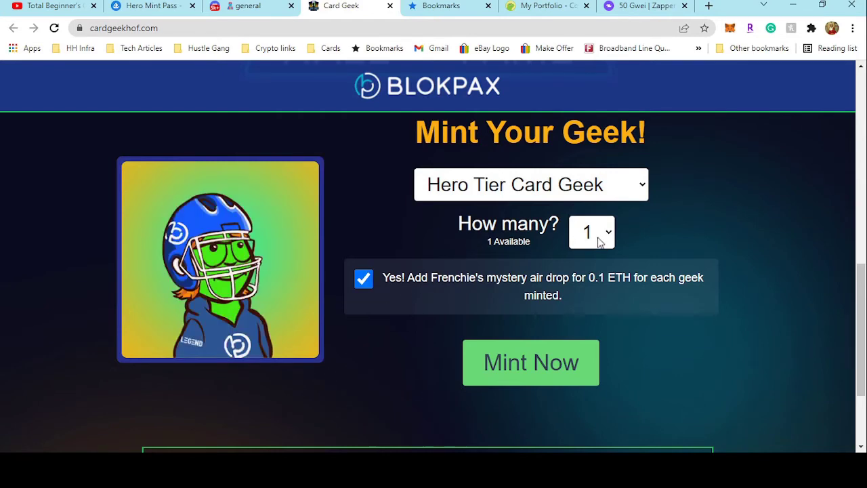
left_click(54, 28)
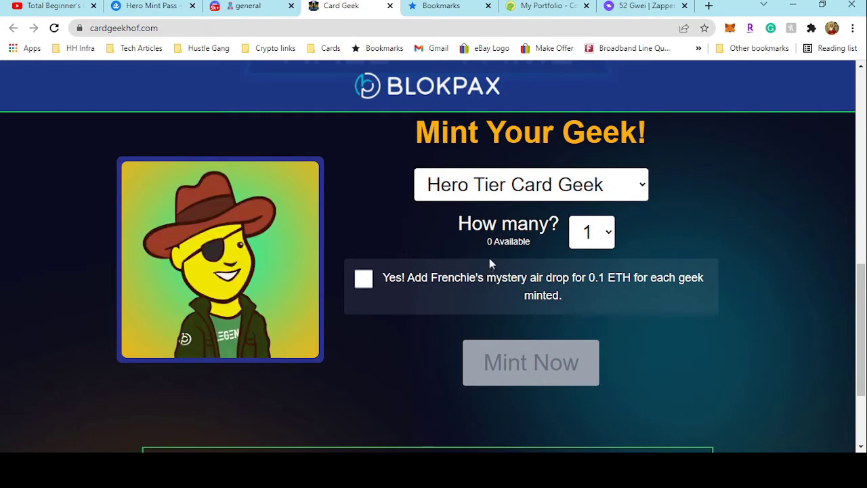
scroll(458, 258, "up", 8)
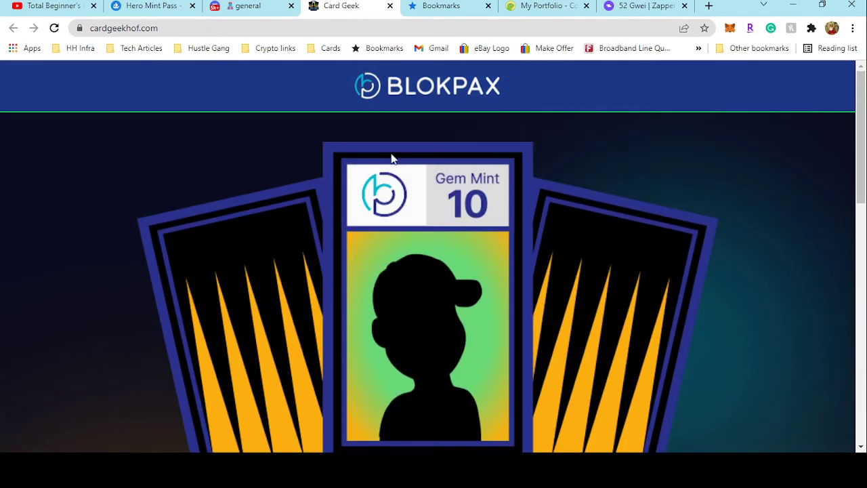
Step: Open the OpenSea profile, where Card Geek Hall of Fame 3099 is listed first
left_click(168, 6)
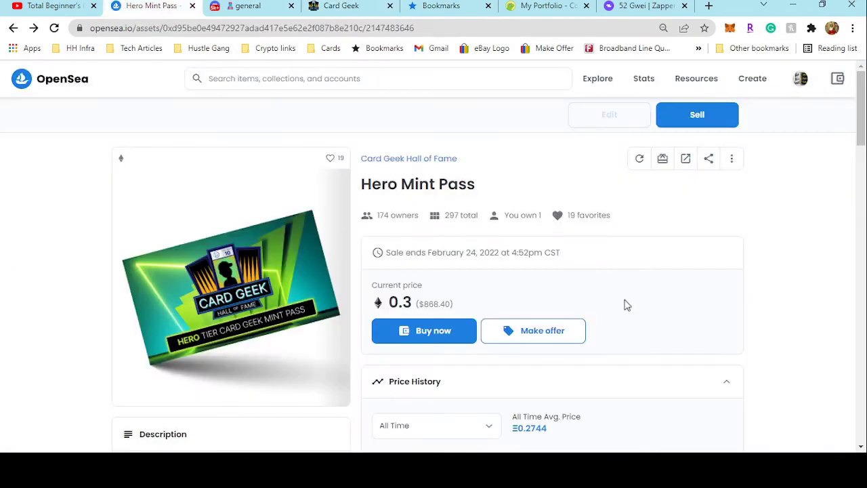
mouse_move(800, 78)
left_click(736, 112)
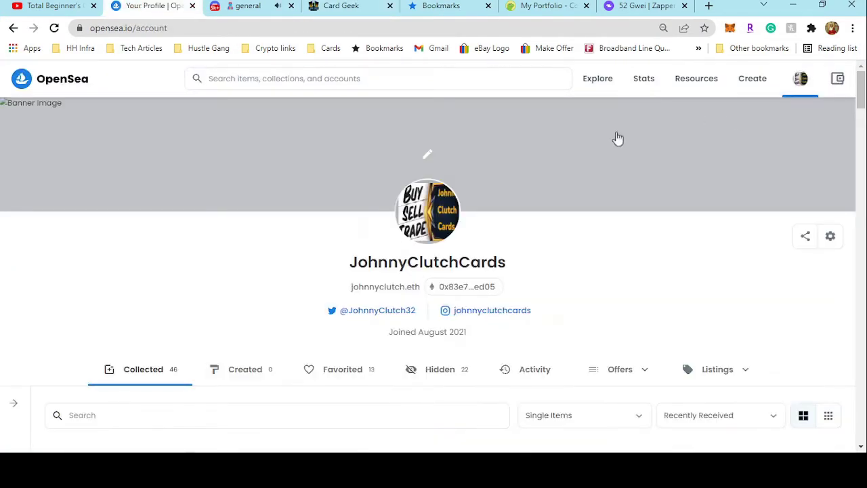
scroll(481, 213, "down", 3)
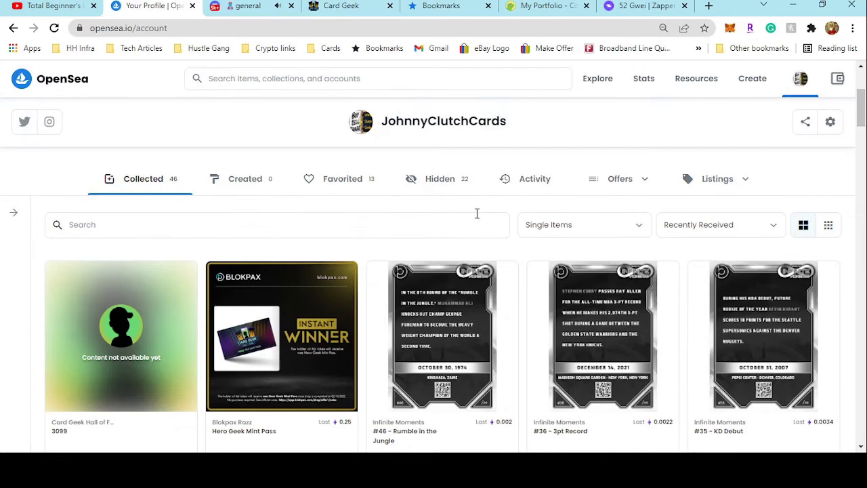
scroll(132, 245, "down", 2)
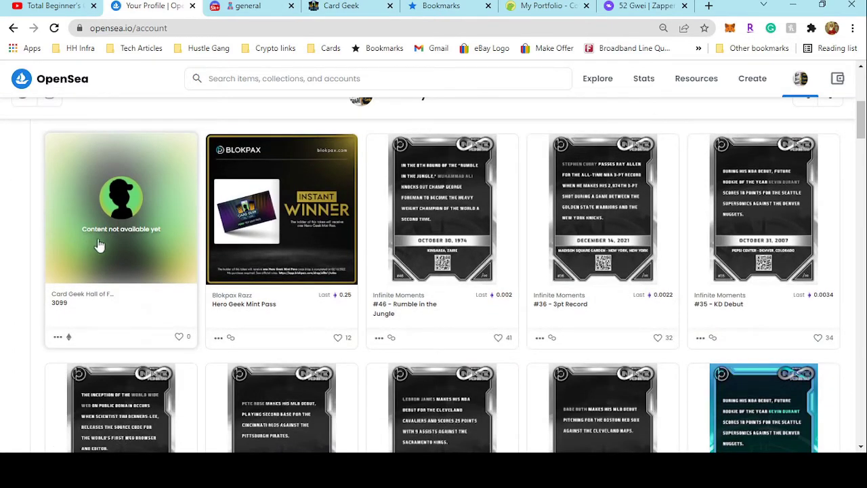
scroll(156, 244, "down", 3)
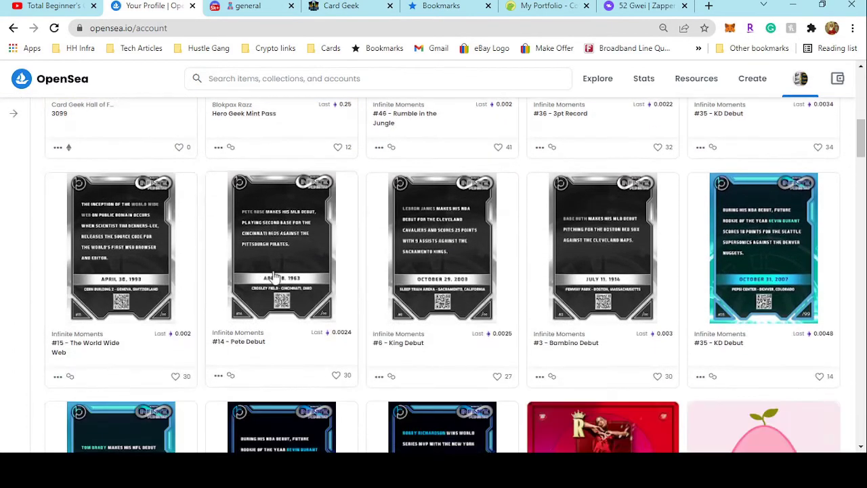
scroll(439, 254, "down", 1)
scroll(439, 253, "down", 2)
scroll(437, 256, "down", 3)
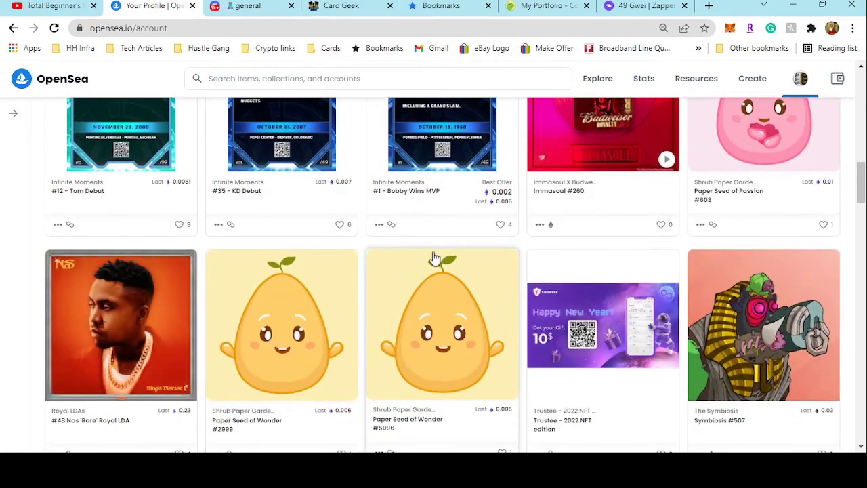
Step: Scroll through the 46 collected items and back up to the profile header
scroll(436, 257, "up", 3)
scroll(435, 258, "down", 1)
scroll(338, 276, "up", 2)
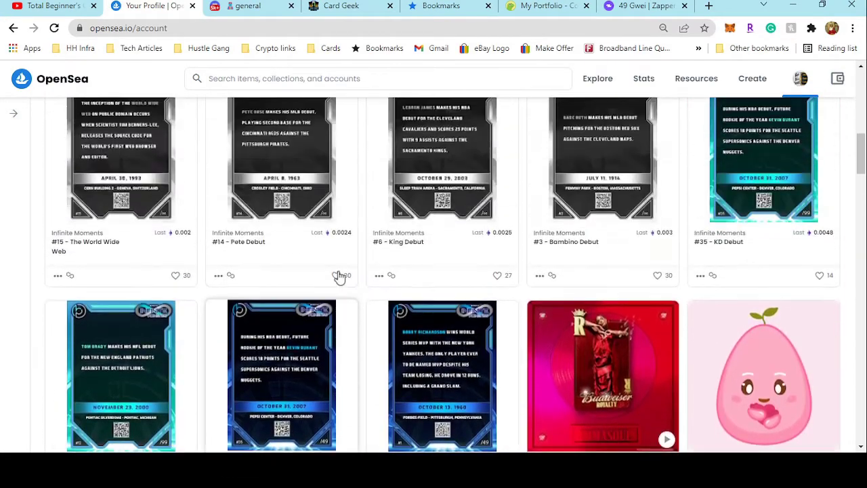
scroll(458, 295, "up", 2)
scroll(458, 295, "up", 3)
scroll(451, 284, "down", 1)
scroll(470, 269, "down", 1)
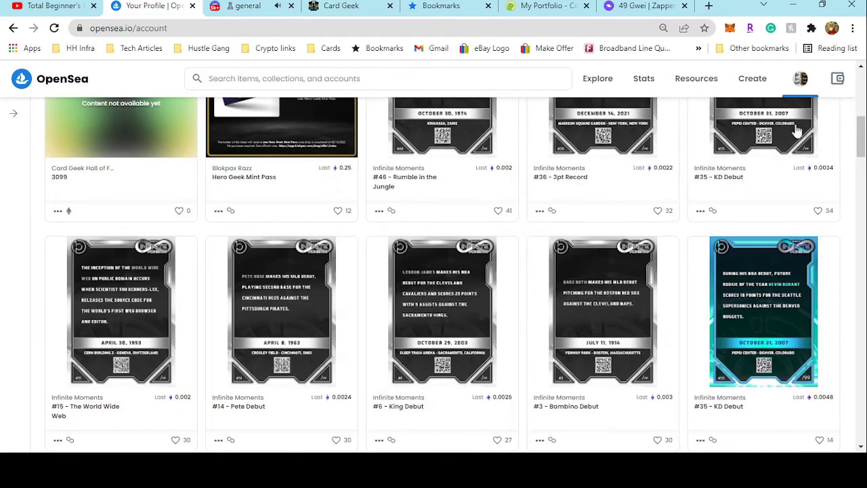
scroll(610, 281, "down", 1)
scroll(515, 274, "up", 1)
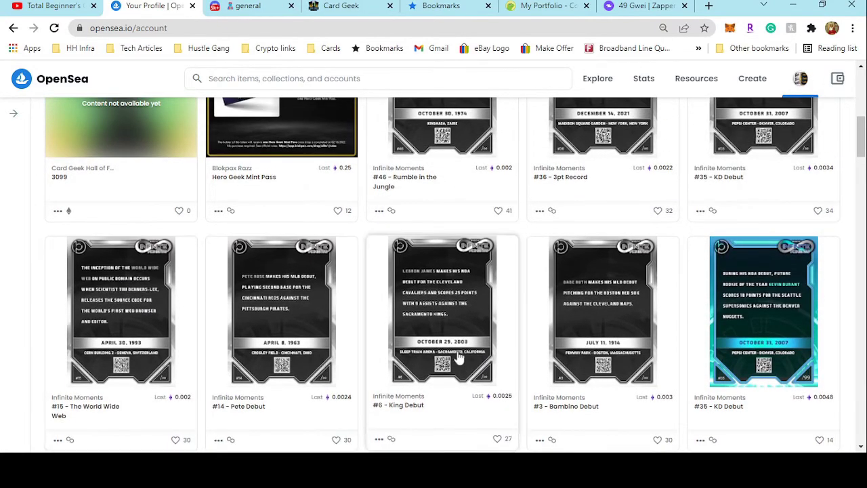
scroll(459, 283, "down", 3)
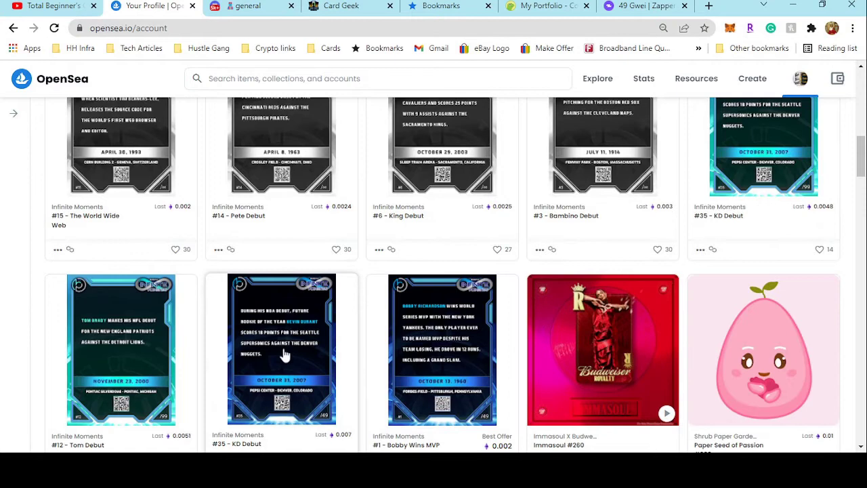
scroll(467, 349, "down", 3)
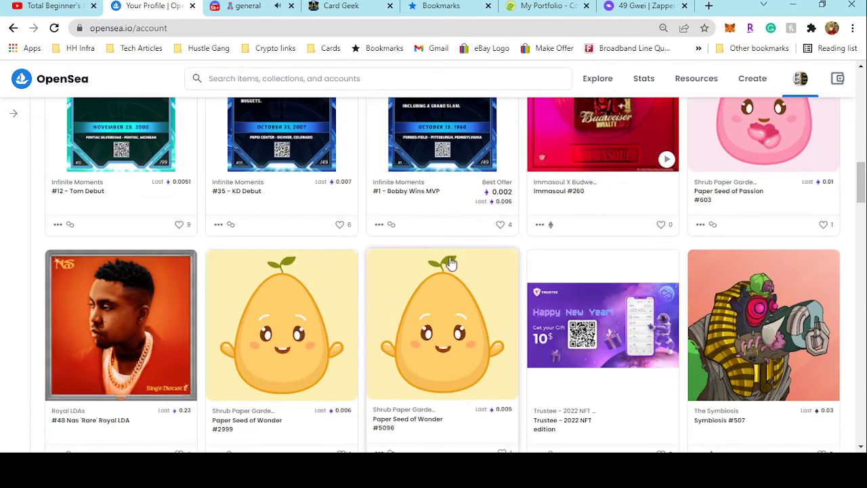
scroll(447, 271, "down", 3)
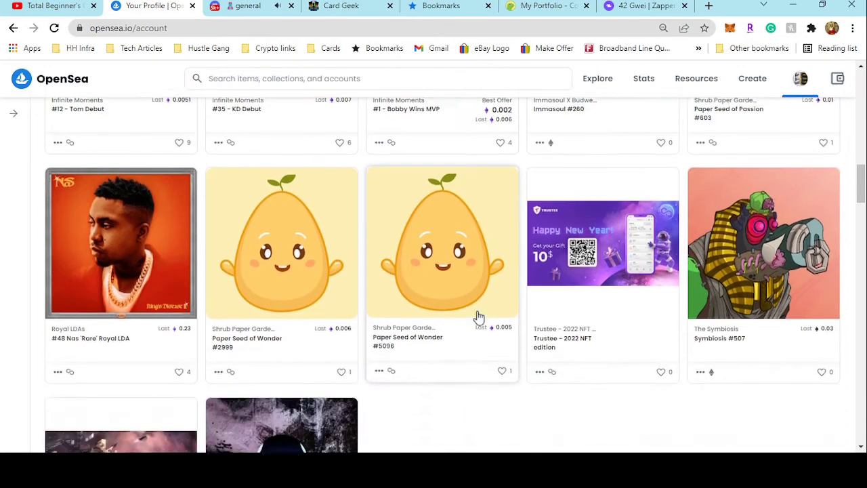
scroll(557, 244, "down", 2)
scroll(552, 260, "down", 3)
scroll(546, 281, "down", 2)
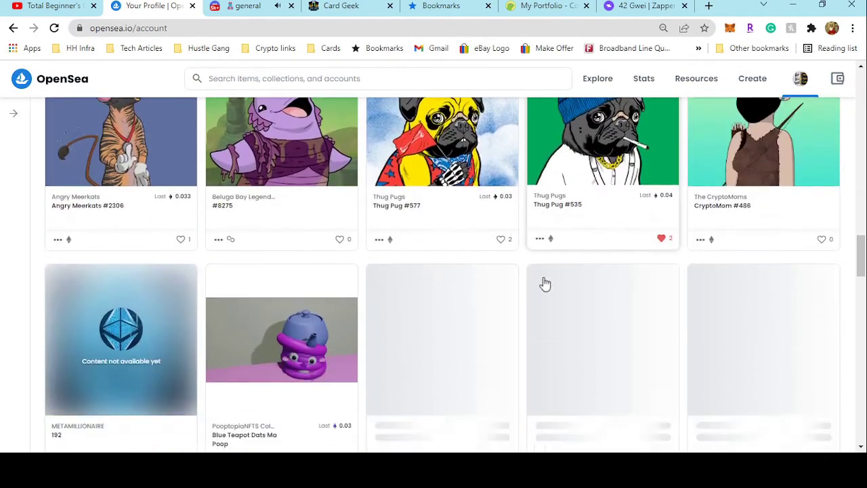
scroll(546, 278, "down", 2)
scroll(546, 278, "down", 3)
scroll(546, 325, "down", 2)
scroll(544, 277, "down", 2)
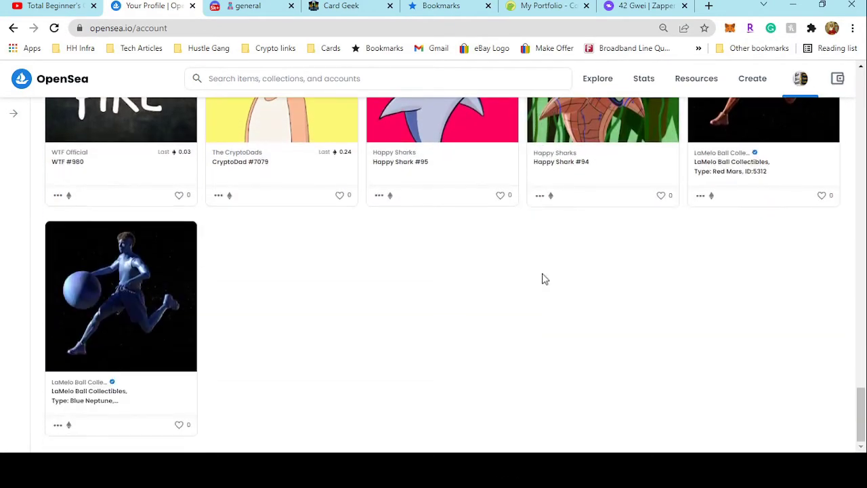
scroll(478, 223, "down", 3)
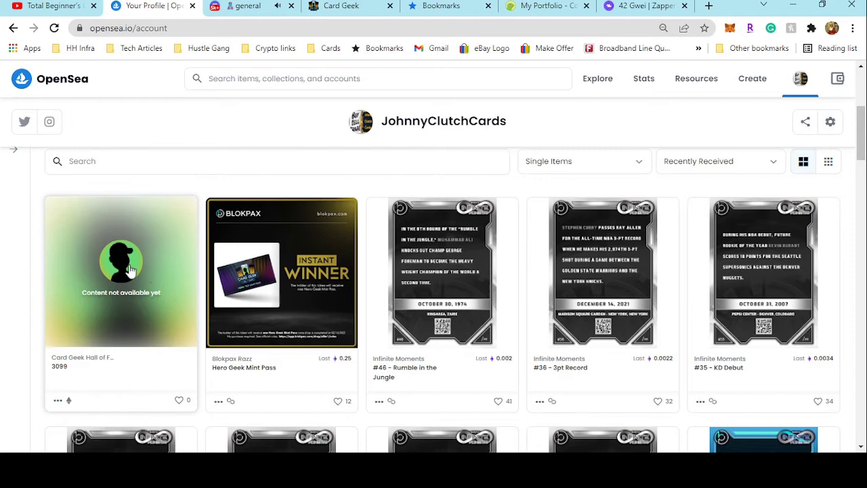
scroll(105, 271, "up", 3)
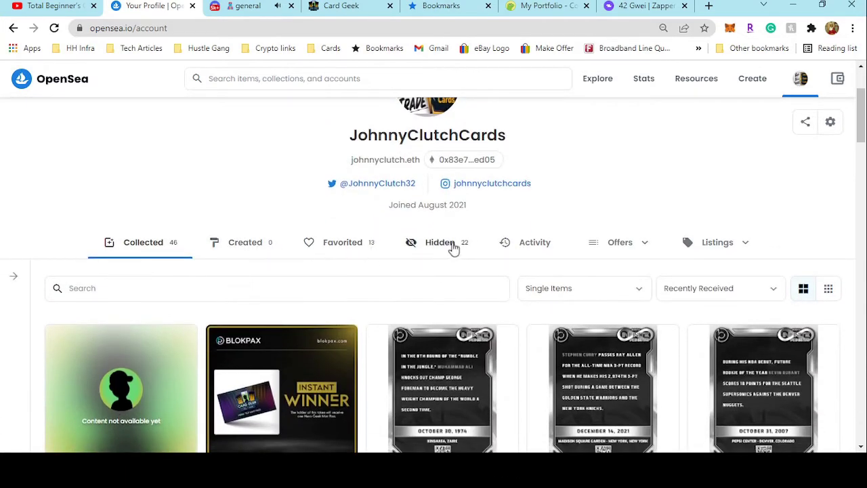
Step: Show the profile's hidden items and scroll down through the grid and back up
left_click(454, 244)
scroll(477, 281, "down", 2)
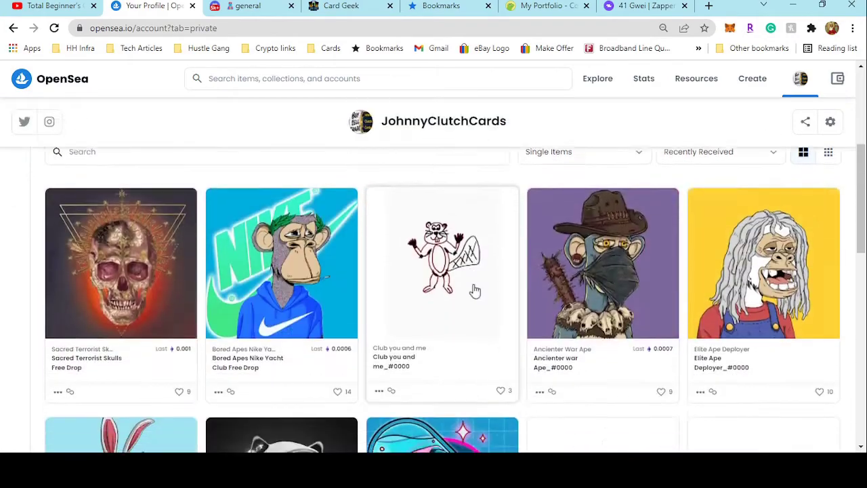
scroll(475, 290, "down", 1)
scroll(325, 292, "down", 2)
scroll(325, 291, "down", 2)
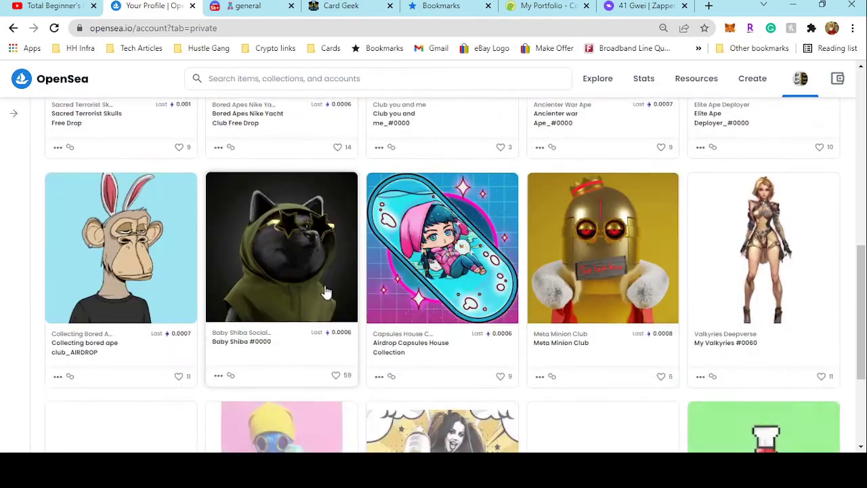
scroll(325, 291, "down", 3)
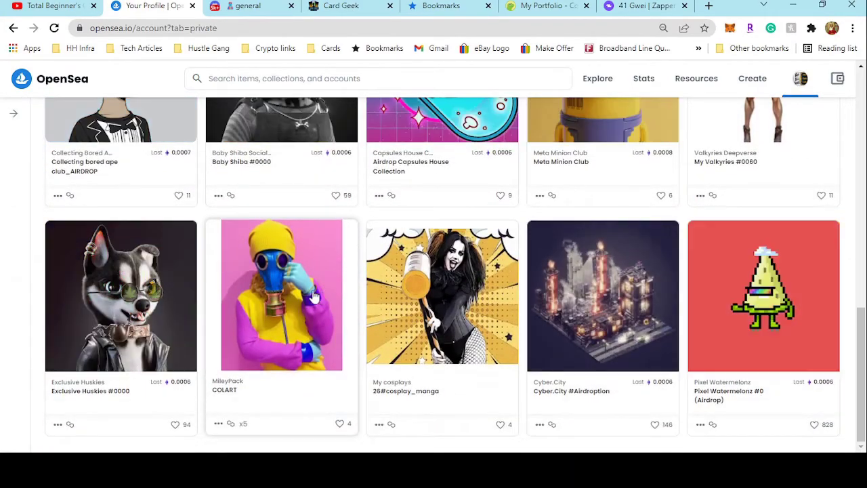
scroll(314, 297, "up", 3)
scroll(300, 286, "up", 3)
scroll(296, 287, "up", 2)
scroll(237, 271, "up", 1)
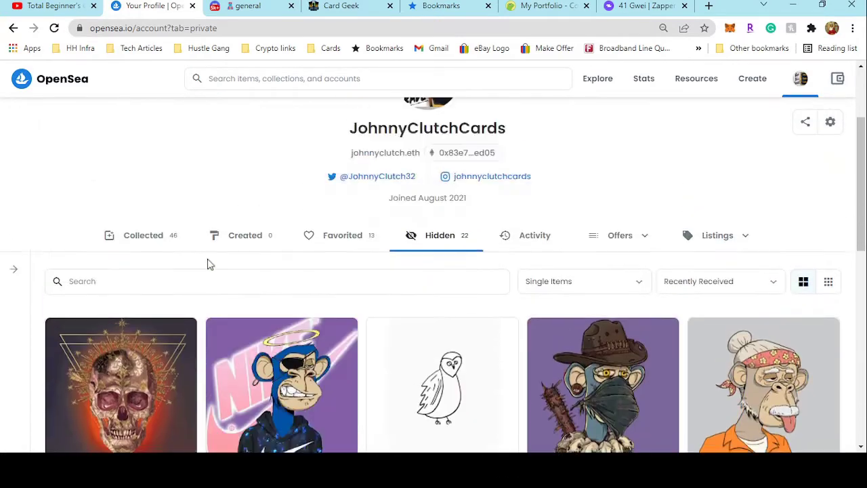
scroll(203, 271, "up", 2)
Step: Switch back to the collected items and briefly browse them
left_click(154, 322)
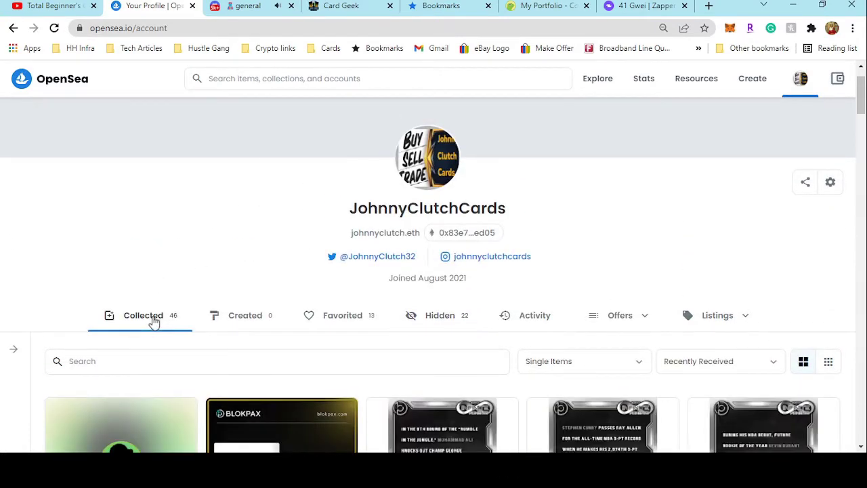
scroll(305, 302, "down", 1)
scroll(362, 237, "down", 2)
scroll(367, 197, "up", 2)
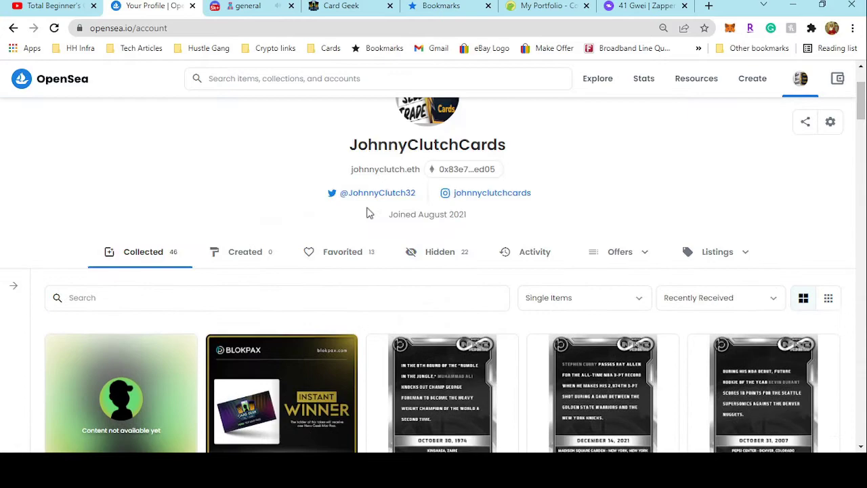
Step: Show the 22 hidden items again, scrolled to the bottom row ending with Pixel Watermelonz #0
left_click(438, 257)
scroll(397, 304, "down", 1)
scroll(474, 332, "down", 2)
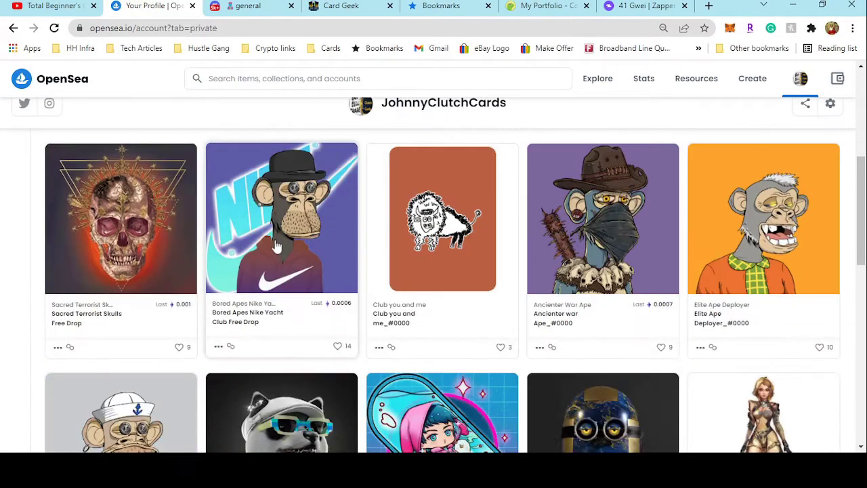
scroll(561, 363, "down", 3)
scroll(549, 366, "down", 3)
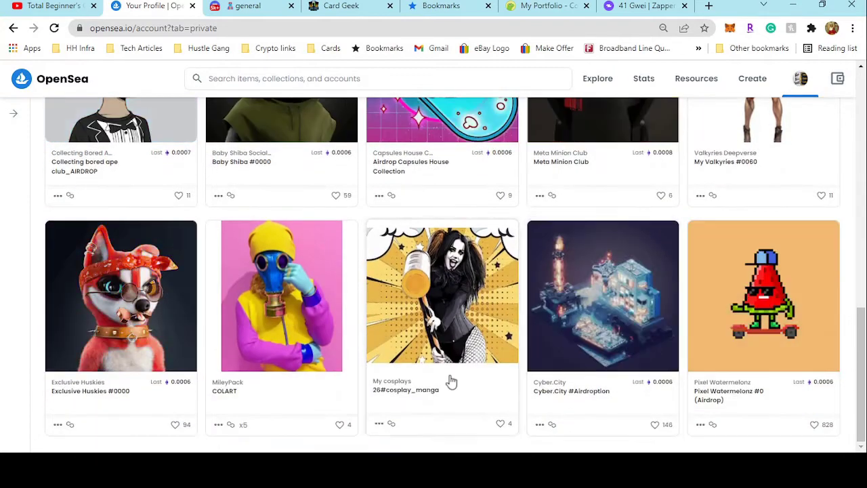
scroll(407, 366, "up", 2)
scroll(333, 349, "down", 1)
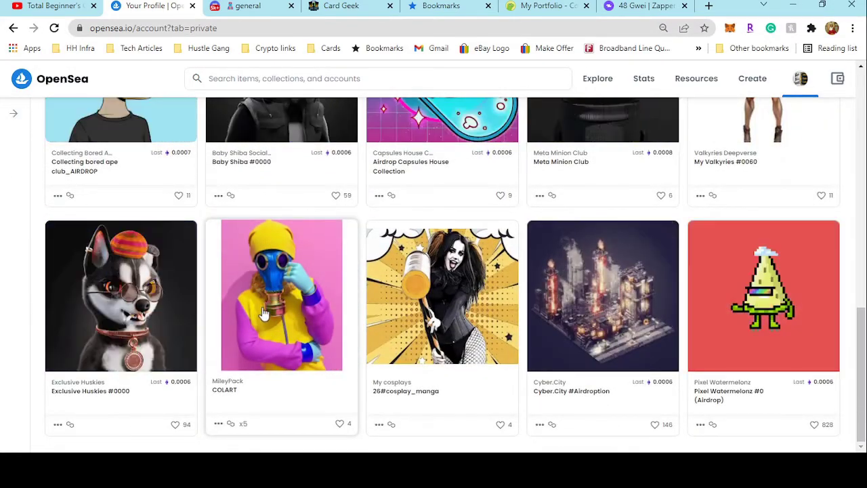
Step: Open the COLART item, then its MileyPack collection page, and browse the collection
left_click(264, 313)
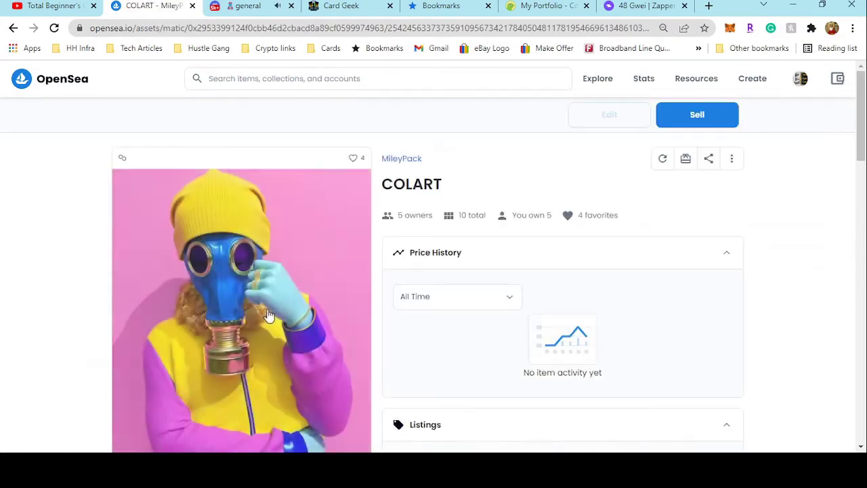
left_click(403, 162)
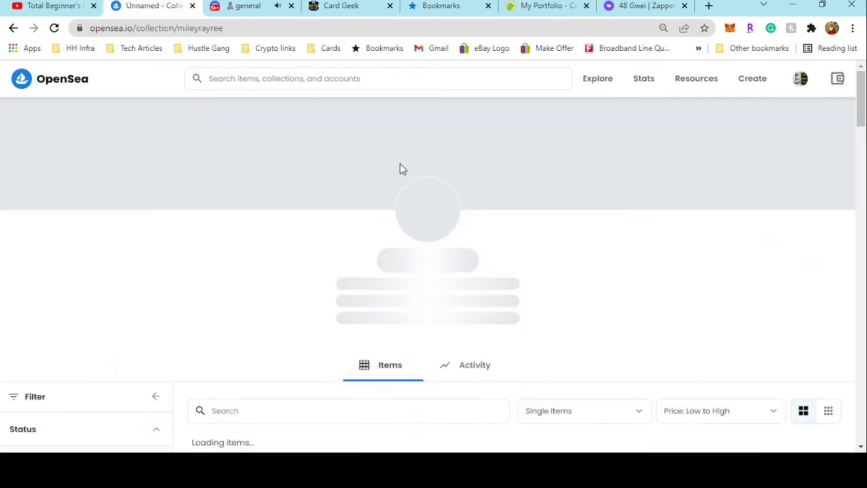
scroll(371, 290, "down", 3)
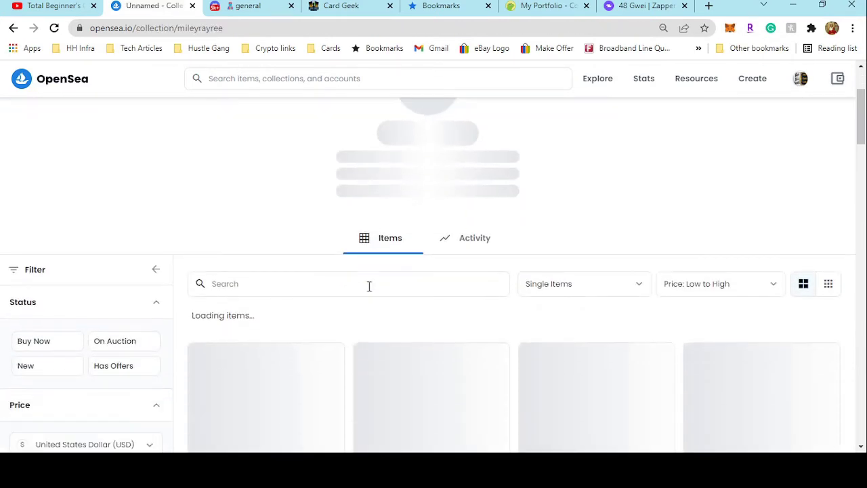
scroll(380, 283, "down", 1)
scroll(407, 264, "up", 4)
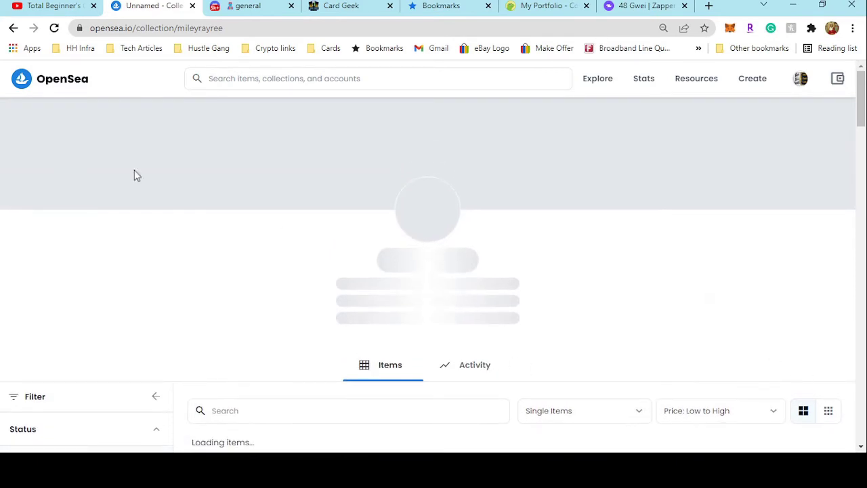
scroll(432, 353, "down", 3)
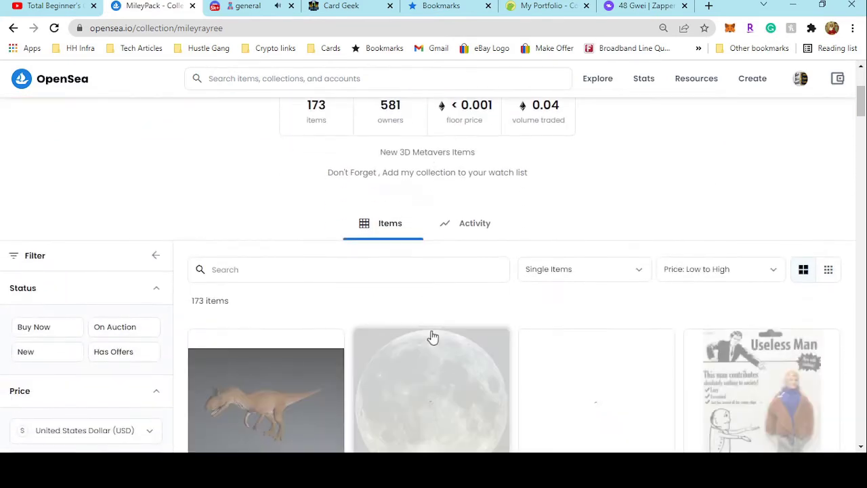
scroll(432, 334, "down", 2)
Step: Go back twice to return to the profile's item grid
left_click(13, 28)
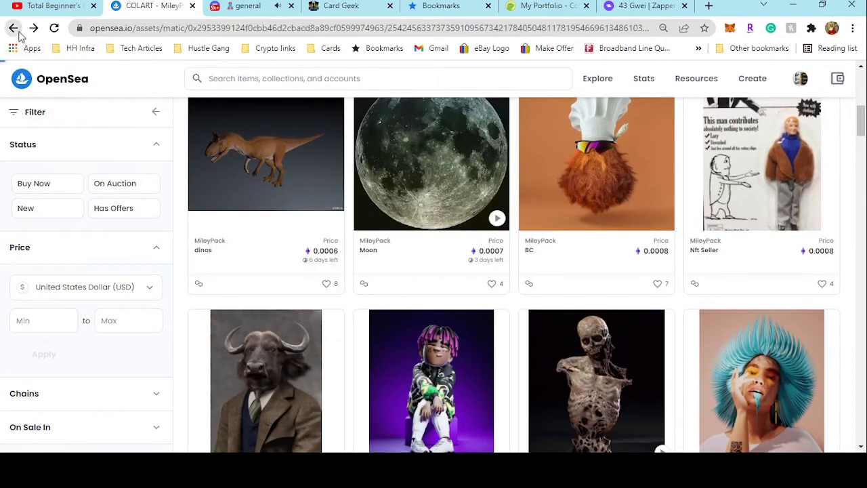
left_click(13, 28)
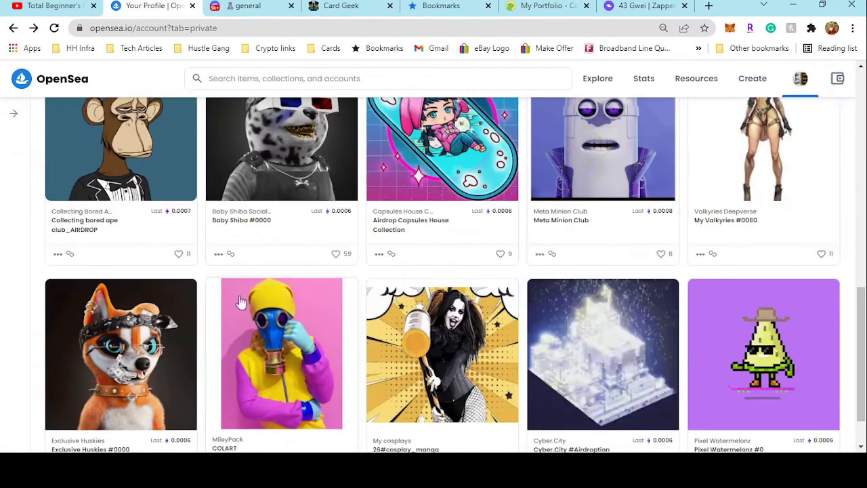
scroll(218, 281, "up", 6)
Step: Show the profile's 46 collected items and scroll down through the NFT grid
left_click(158, 374)
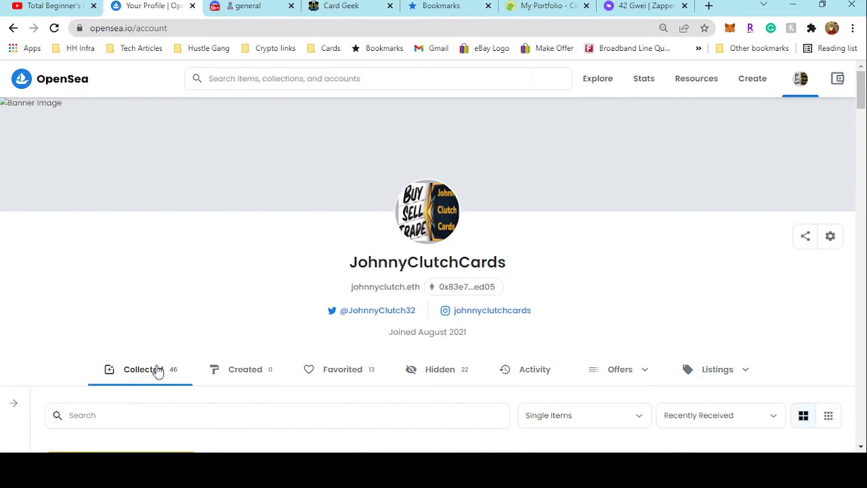
scroll(199, 336, "down", 1)
scroll(242, 300, "down", 3)
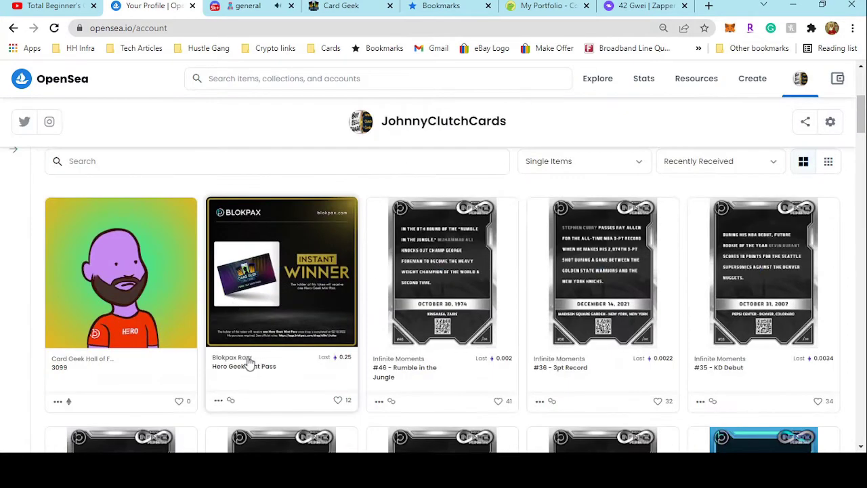
scroll(230, 373, "down", 2)
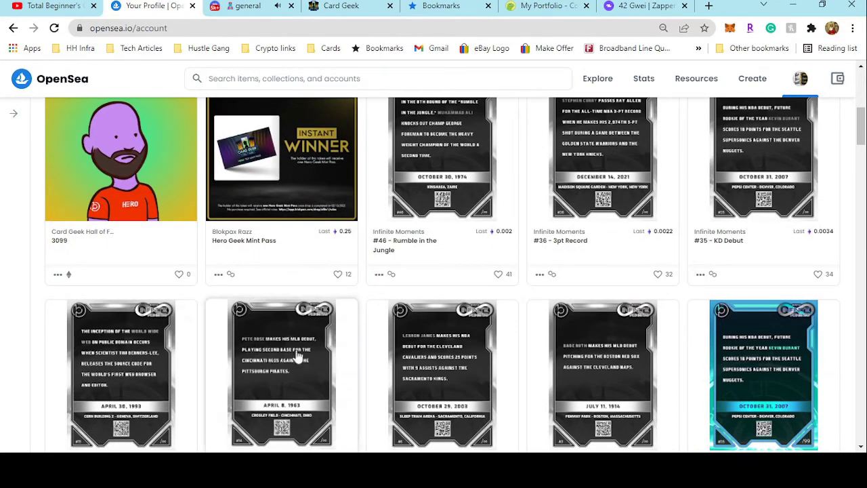
scroll(296, 349, "down", 2)
scroll(286, 354, "down", 1)
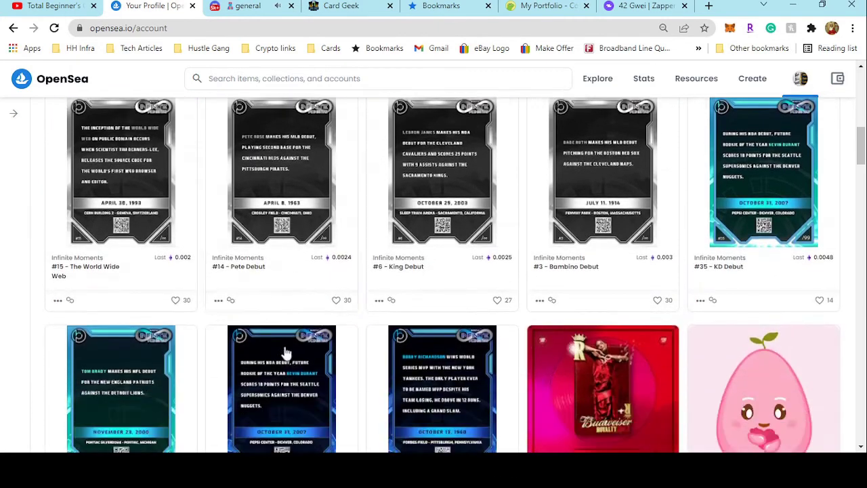
scroll(291, 352, "down", 2)
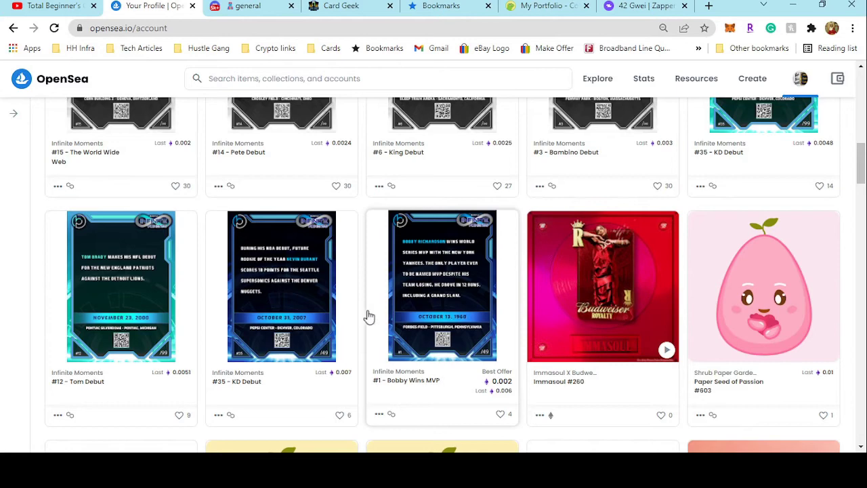
Step: Scroll back to the top of the grid, then switch to Discord's Blokpax general channel
scroll(190, 333, "up", 3)
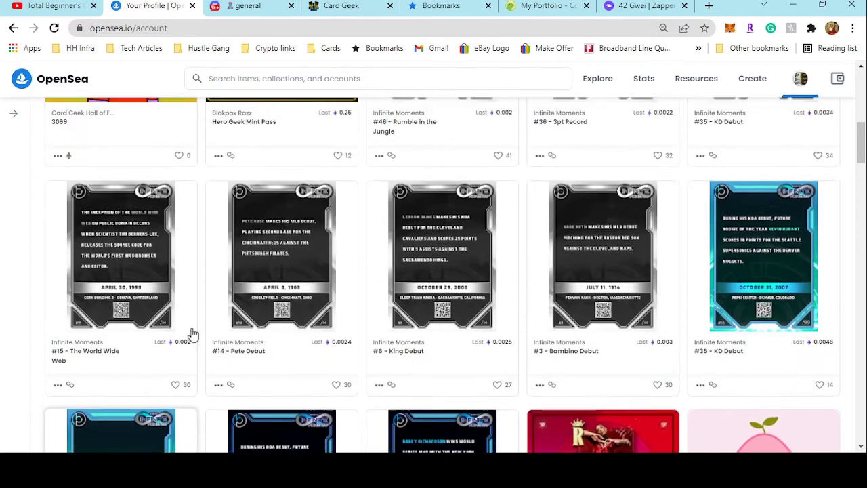
scroll(203, 344, "down", 3)
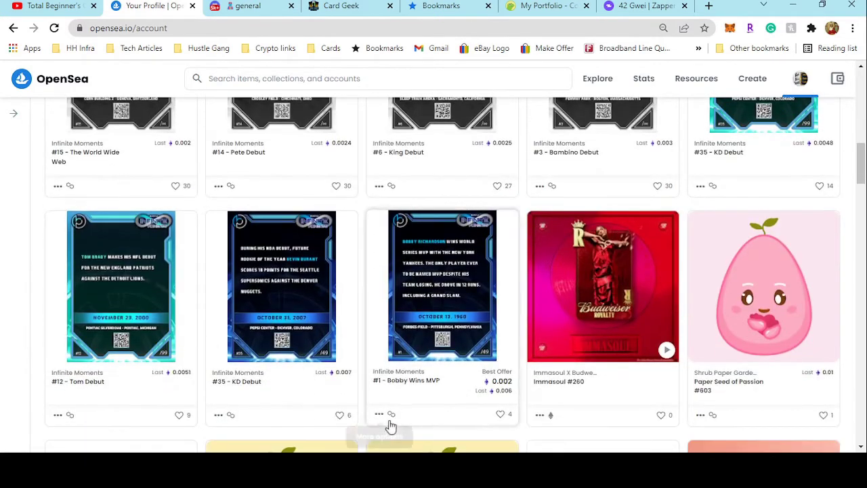
scroll(197, 325, "up", 3)
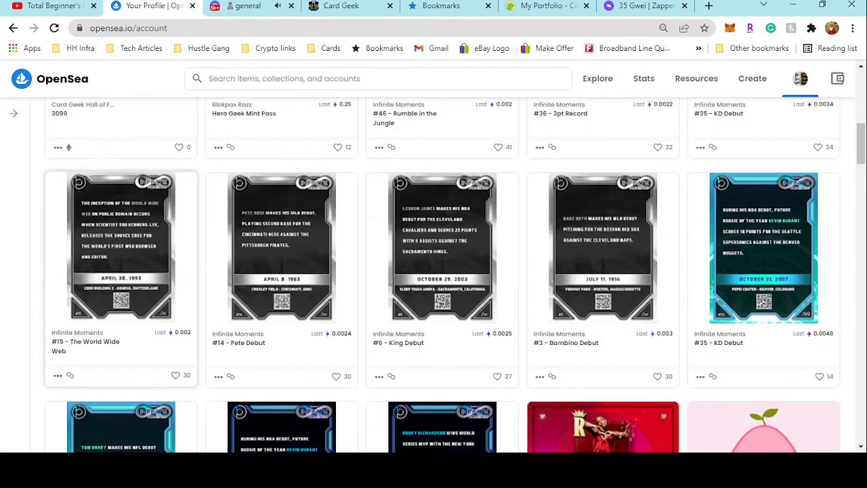
scroll(661, 284, "down", 2)
scroll(610, 271, "up", 5)
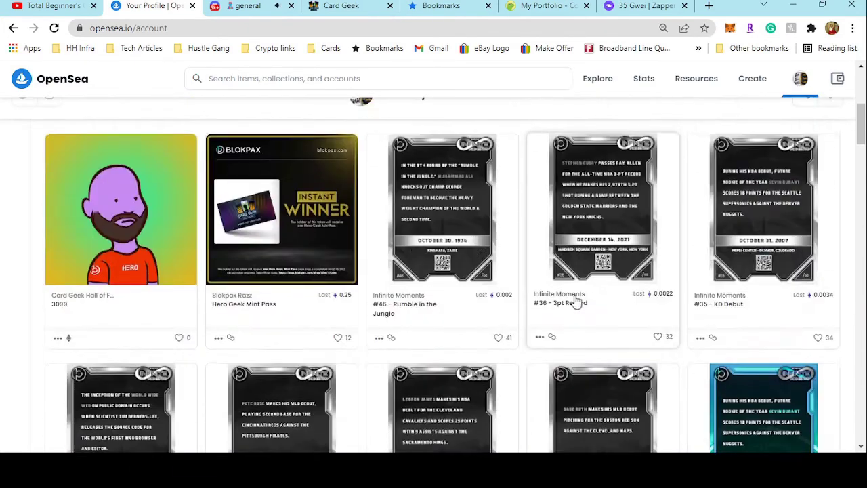
scroll(229, 293, "up", 1)
scroll(229, 294, "up", 2)
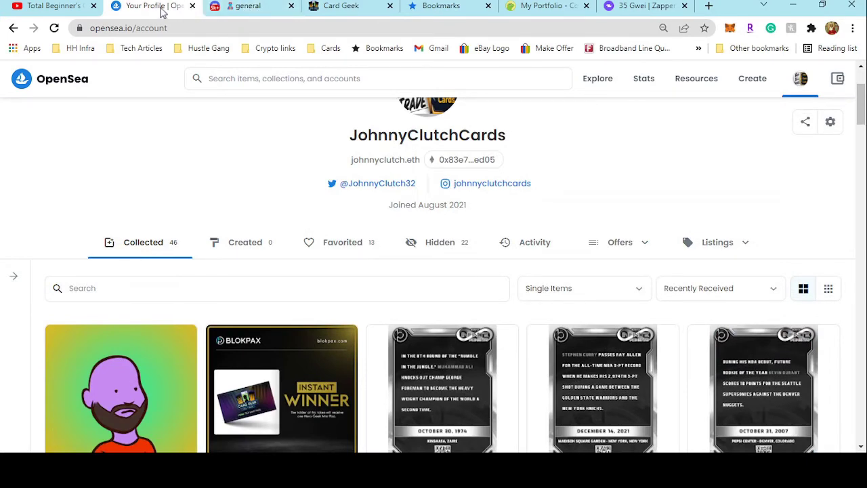
left_click(243, 8)
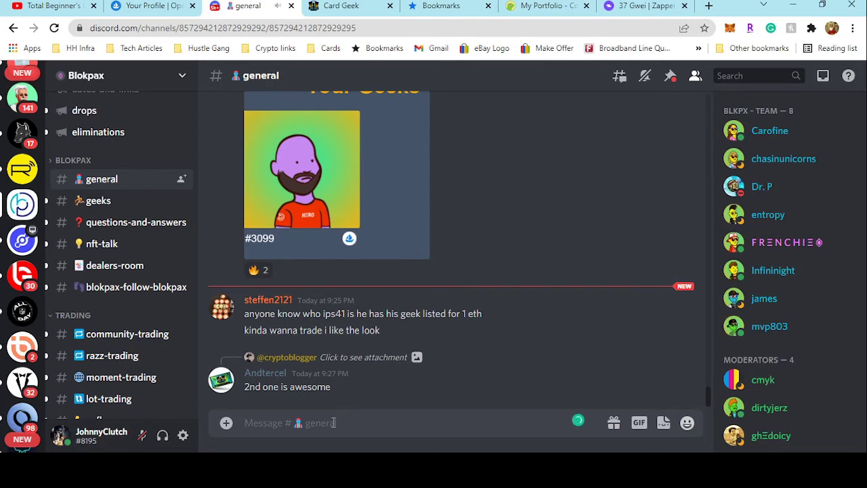
Step: Find #card-geek-hall-of-fame and open the blokpax.substack.com link in Carofine's message
scroll(427, 296, "up", 5)
scroll(397, 300, "up", 1)
scroll(395, 295, "down", 4)
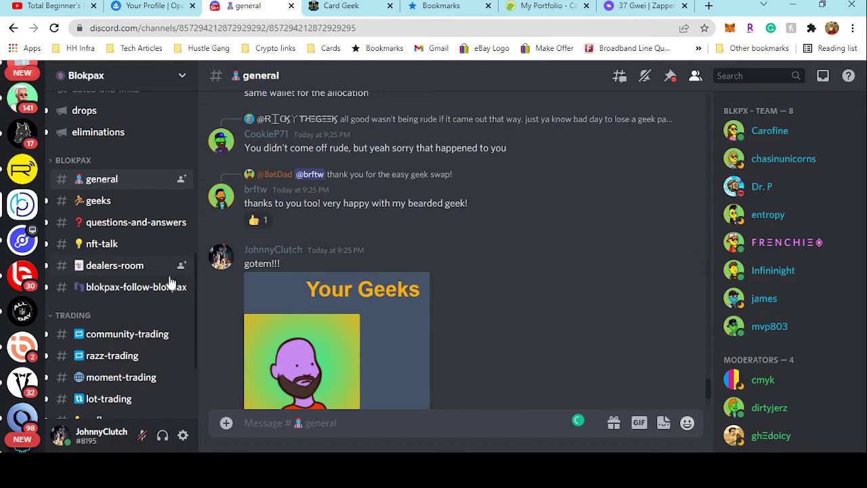
scroll(101, 292, "up", 2)
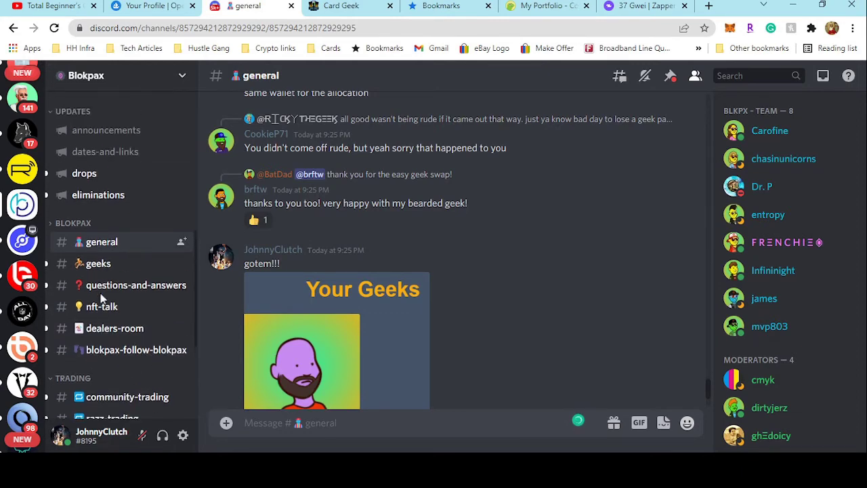
scroll(95, 305, "down", 3)
scroll(108, 308, "down", 1)
scroll(111, 288, "down", 1)
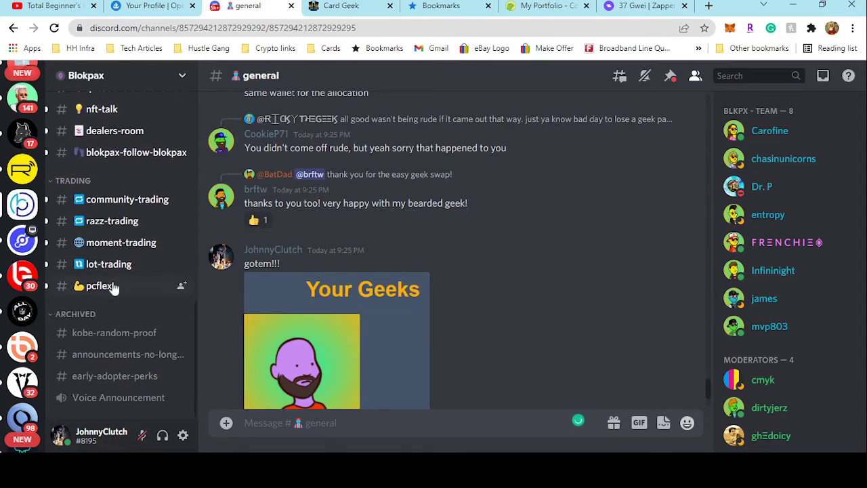
scroll(110, 278, "up", 3)
scroll(109, 265, "up", 2)
scroll(120, 316, "up", 2)
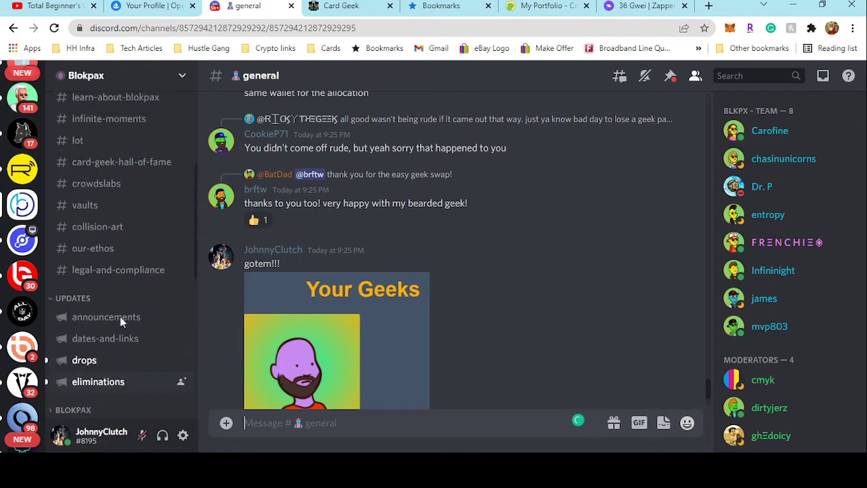
scroll(120, 315, "up", 3)
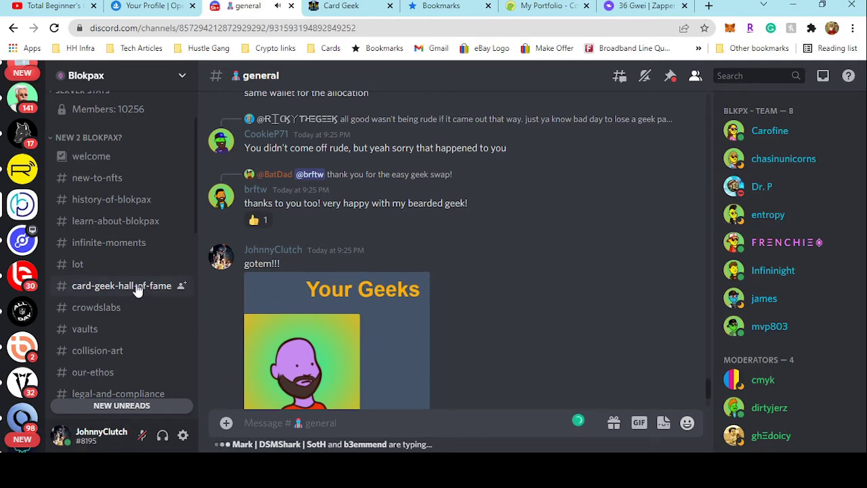
left_click(137, 287)
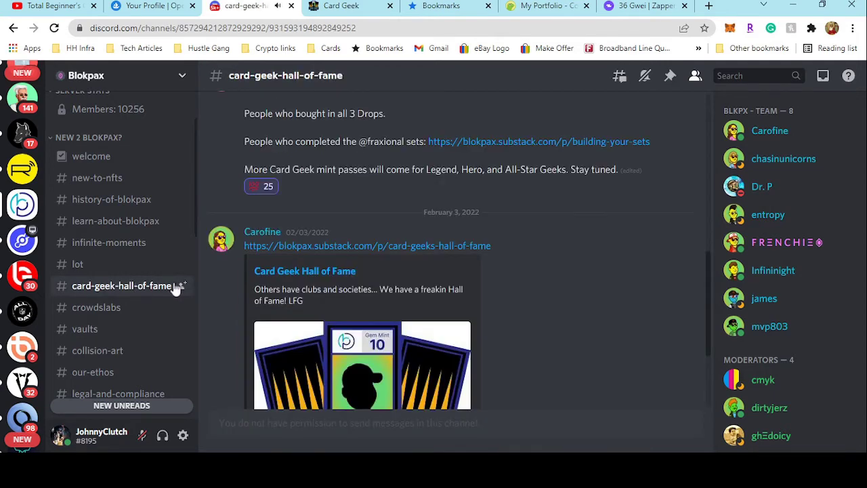
left_click(378, 246)
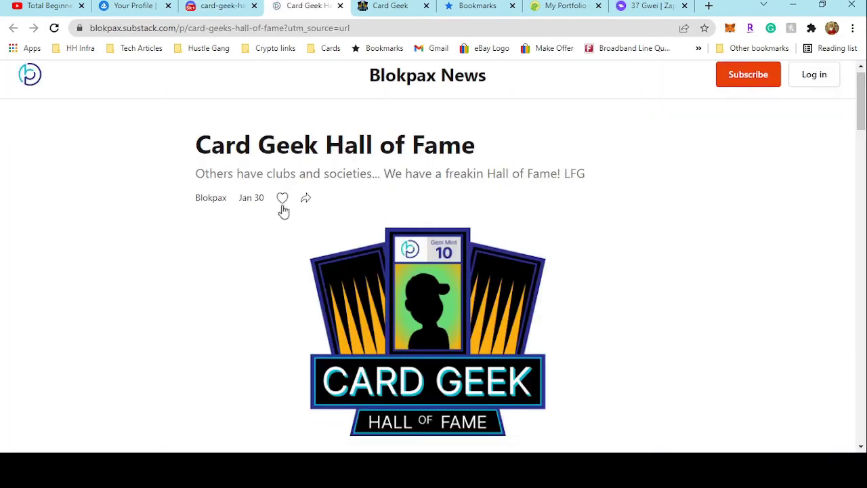
Step: Read through the Card Geek Hall of Fame announcement post on Blokpax News
scroll(283, 211, "down", 10)
scroll(288, 207, "up", 1)
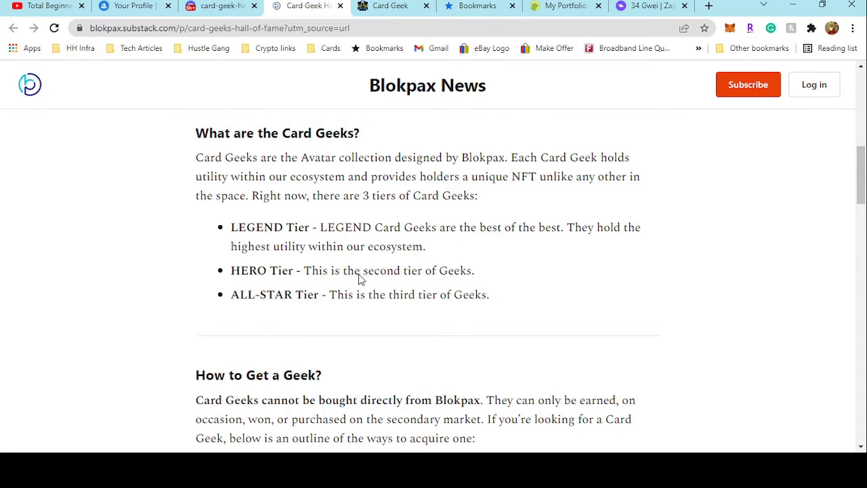
scroll(355, 286, "down", 2)
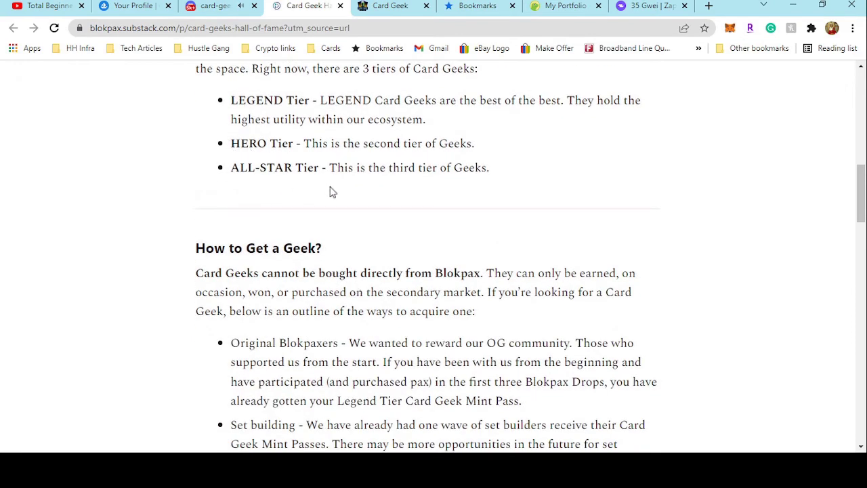
scroll(353, 246, "down", 2)
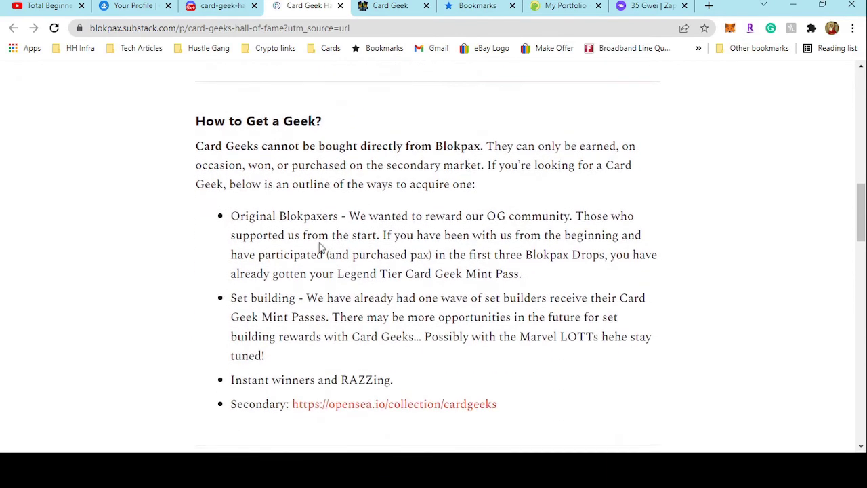
scroll(256, 239, "down", 1)
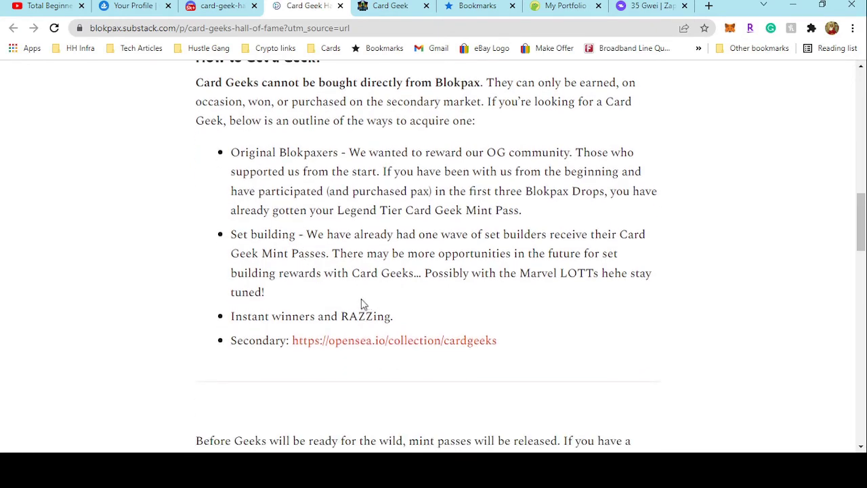
scroll(360, 305, "down", 2)
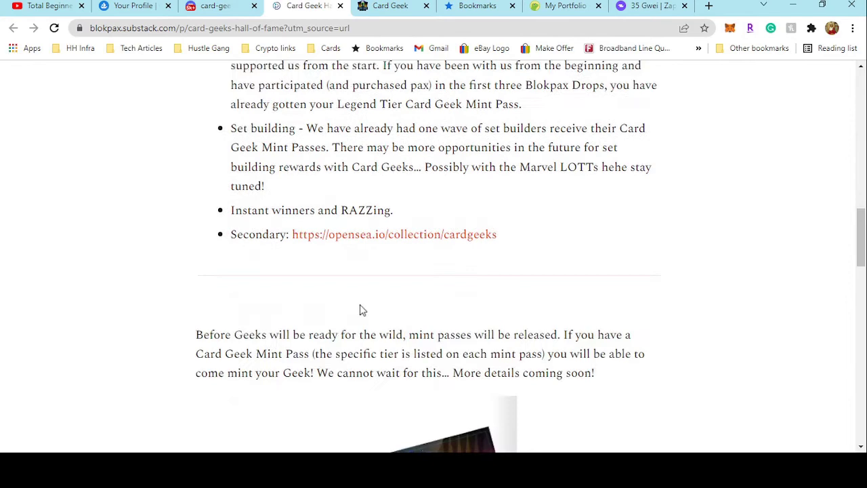
scroll(360, 305, "down", 2)
scroll(361, 305, "down", 1)
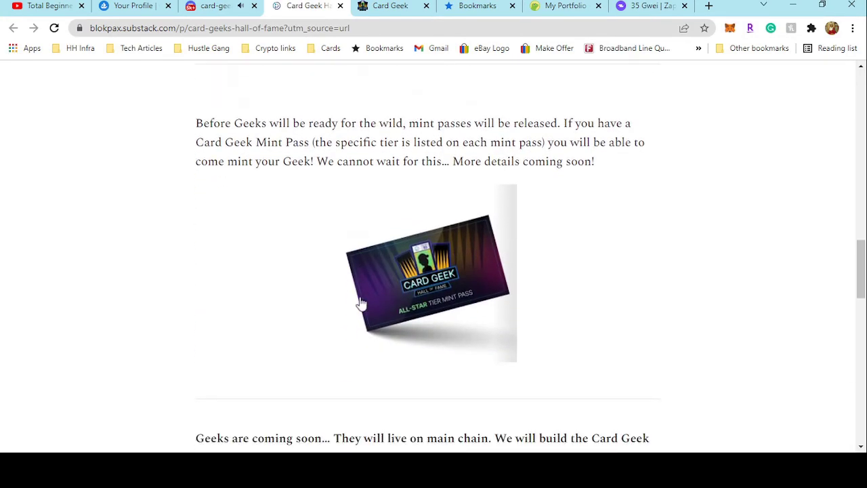
scroll(357, 304, "down", 1)
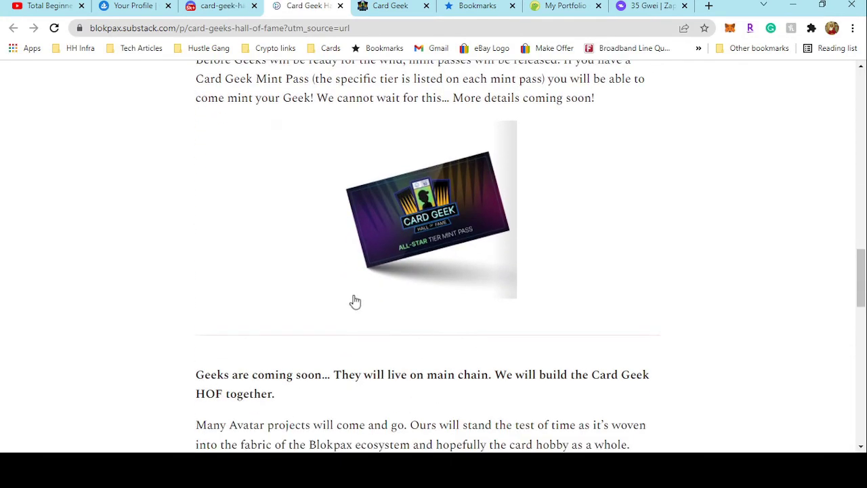
scroll(354, 300, "down", 2)
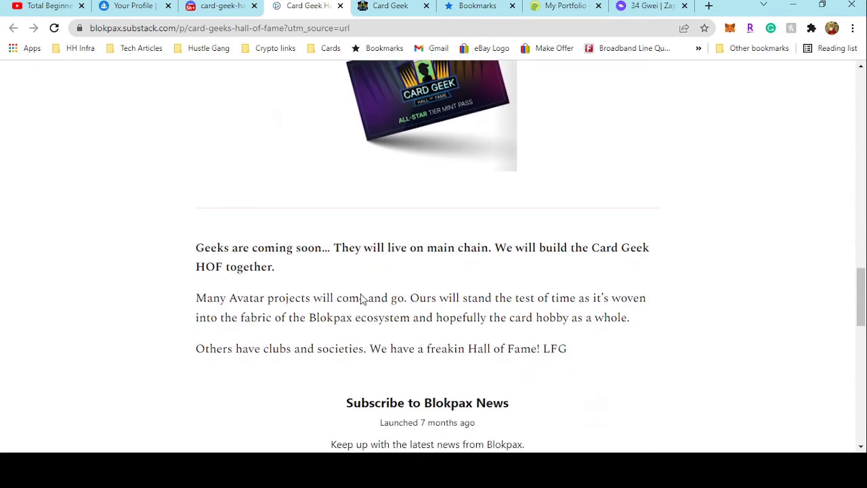
scroll(359, 303, "down", 2)
scroll(358, 302, "up", 1)
scroll(357, 298, "up", 1)
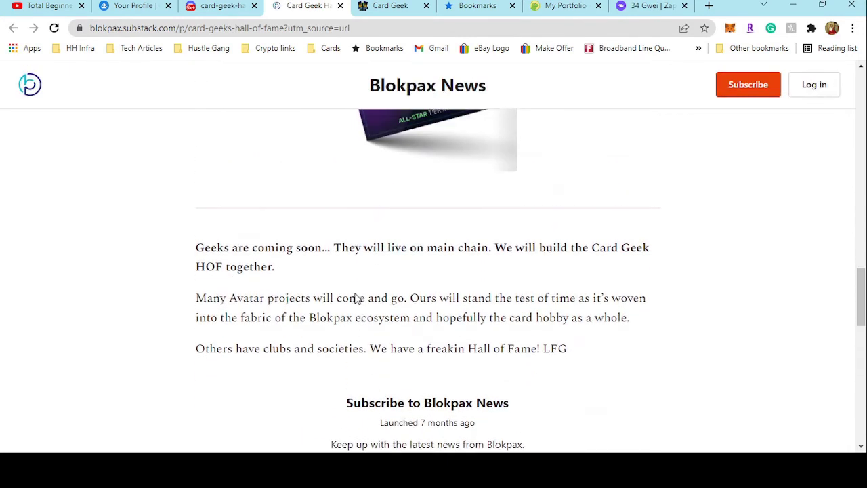
scroll(355, 291, "up", 1)
scroll(359, 292, "up", 1)
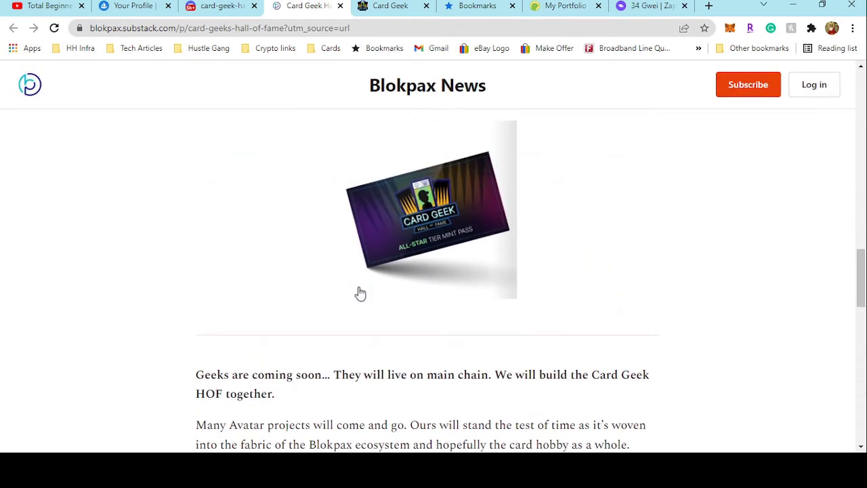
scroll(360, 293, "up", 2)
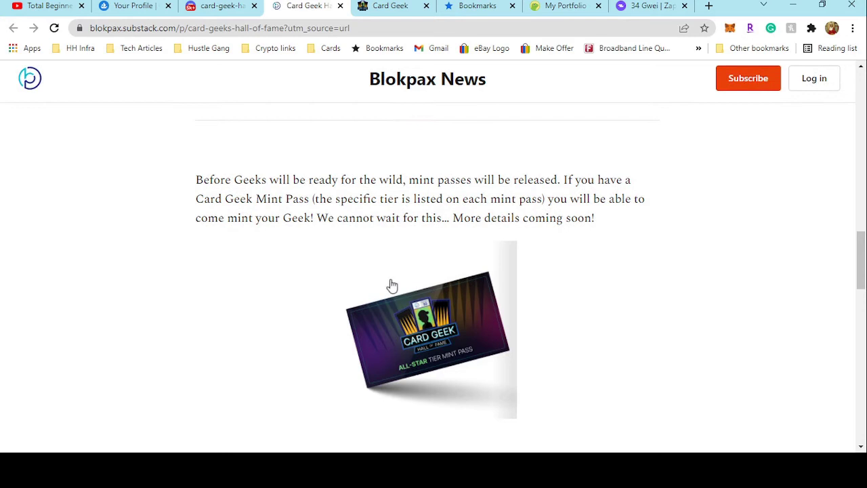
scroll(406, 254, "down", 2)
scroll(406, 265, "down", 2)
scroll(404, 254, "down", 1)
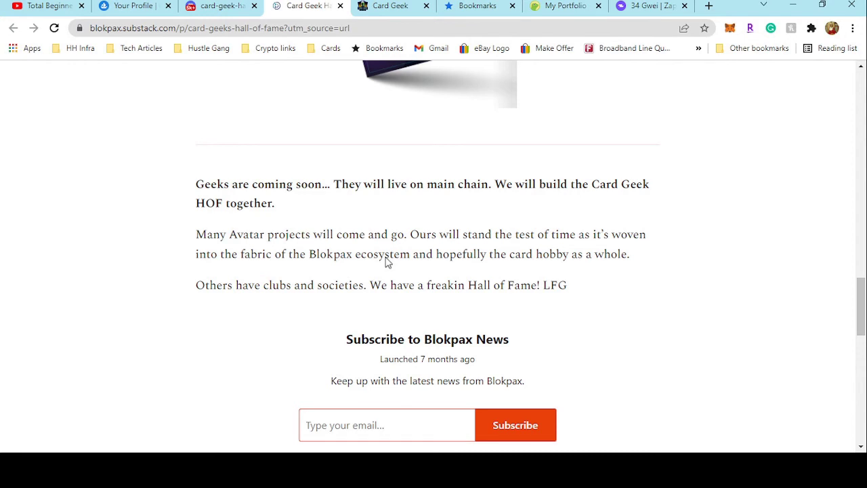
scroll(412, 222, "up", 3)
scroll(402, 203, "up", 2)
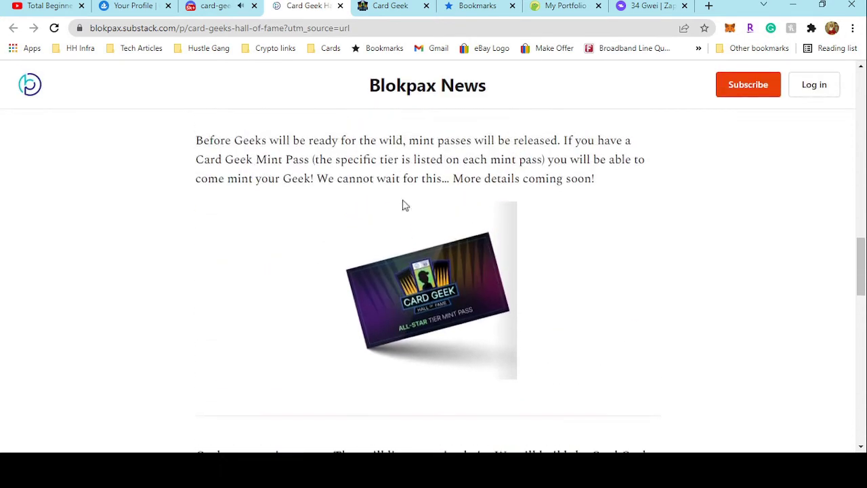
Step: Glance at the Discord card-geek-hall-of-fame channel, then return to the OpenSea profile's owned items
left_click(233, 5)
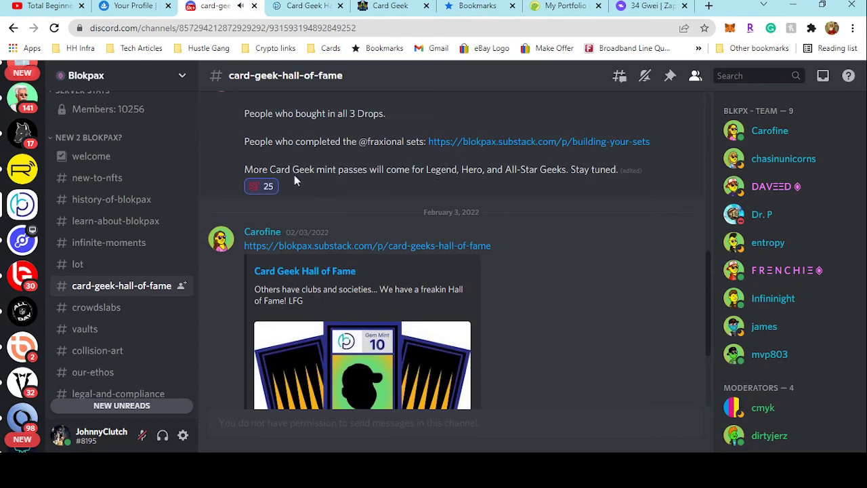
mouse_move(353, 288)
scroll(359, 284, "down", 5)
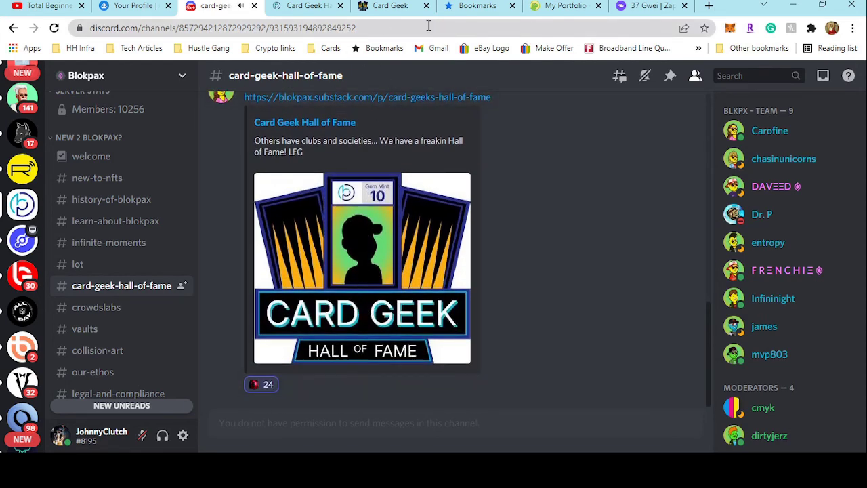
left_click(125, 6)
Step: Open the Card Geek Hall of Fame 3099 item page and read its description
scroll(151, 318, "down", 2)
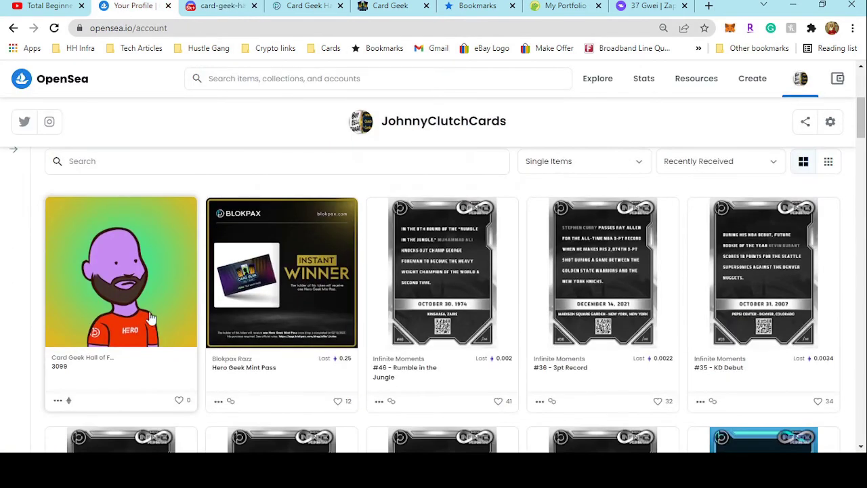
left_click(153, 306)
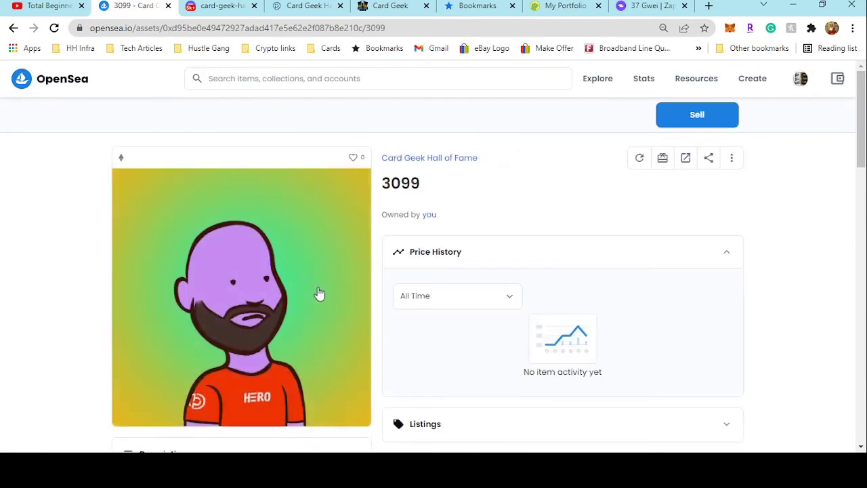
scroll(298, 285, "down", 2)
scroll(265, 277, "up", 1)
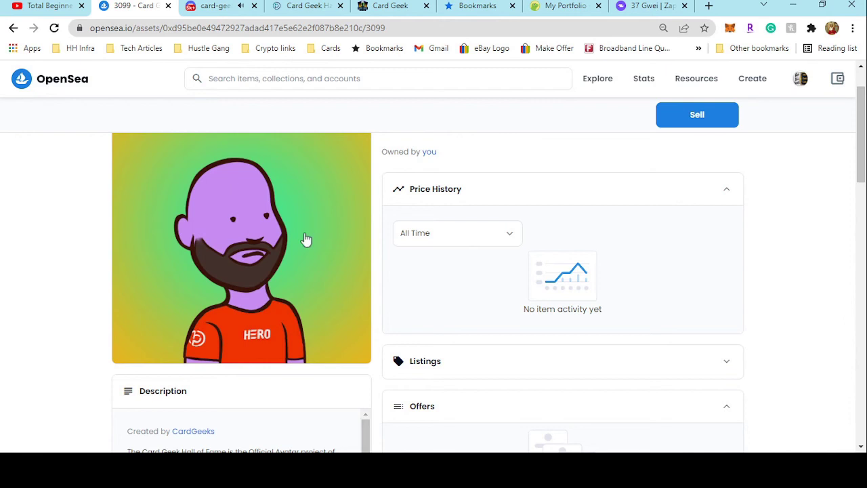
scroll(247, 339, "down", 3)
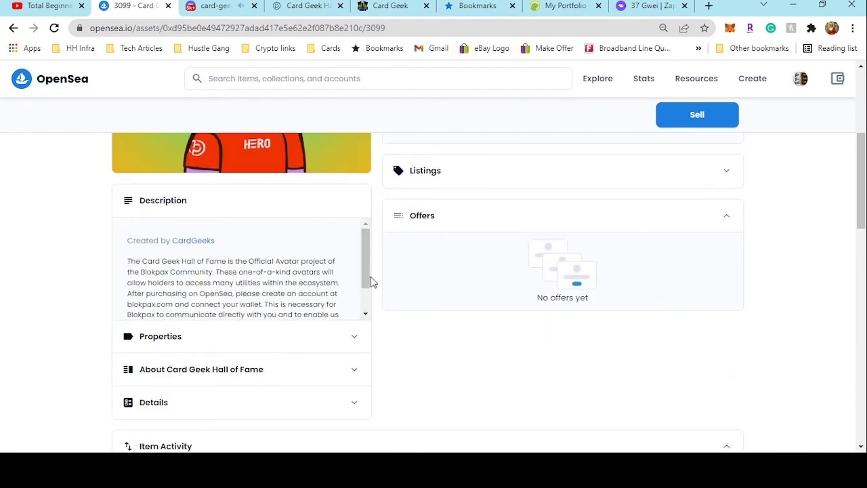
mouse_move(366, 274)
left_mouse_down()
mouse_move(358, 300)
mouse_move(351, 275)
mouse_move(340, 290)
left_mouse_up()
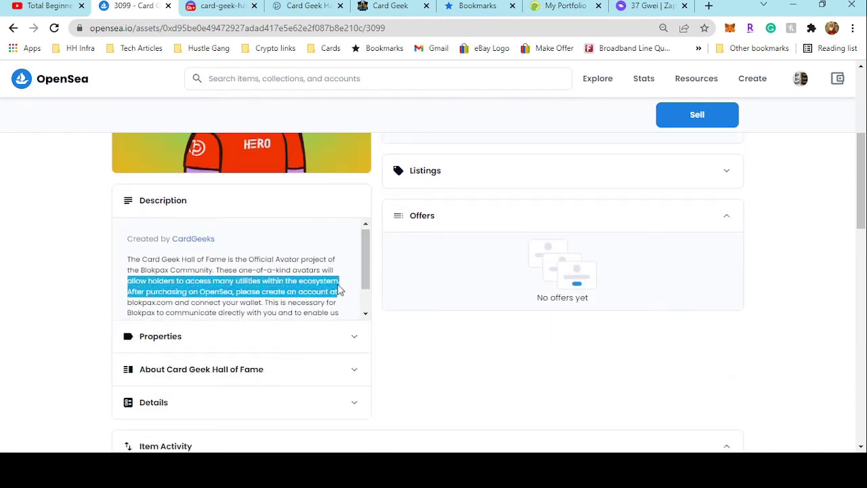
left_click(351, 293)
scroll(362, 294, "down", 1)
scroll(379, 339, "down", 1)
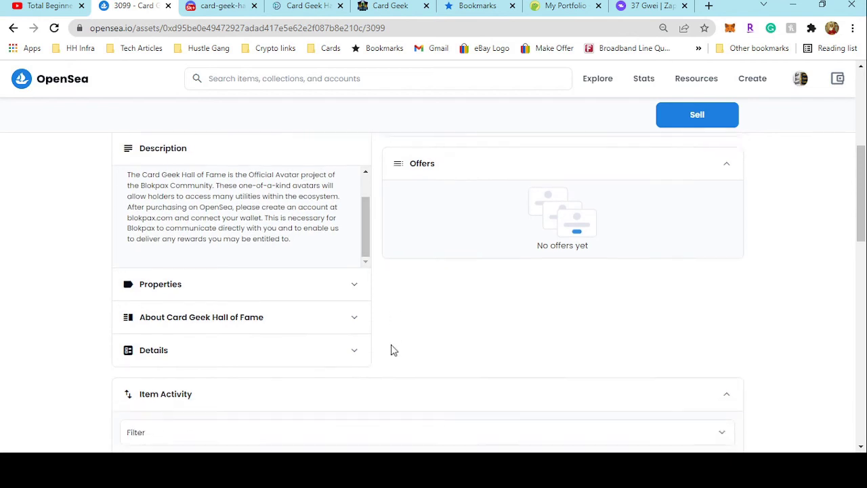
Step: Expand Properties to show the 3099 item's trait list
left_click(354, 273)
scroll(366, 293, "down", 1)
scroll(362, 312, "down", 1)
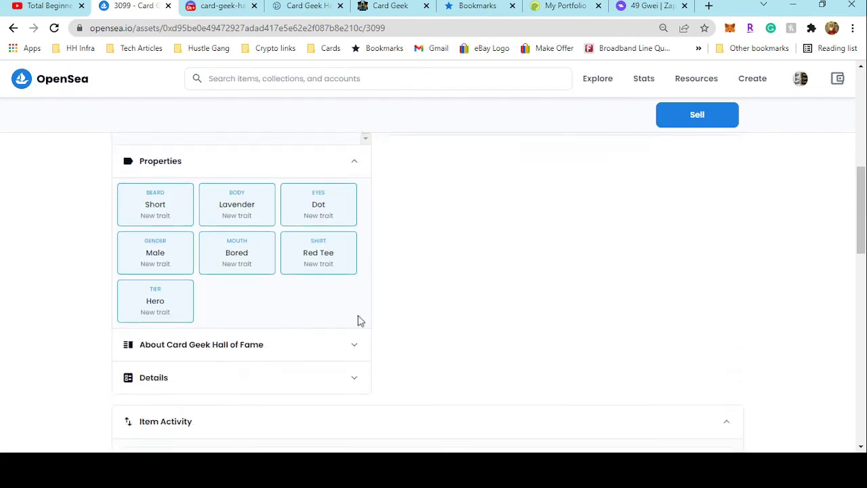
scroll(323, 215, "down", 1)
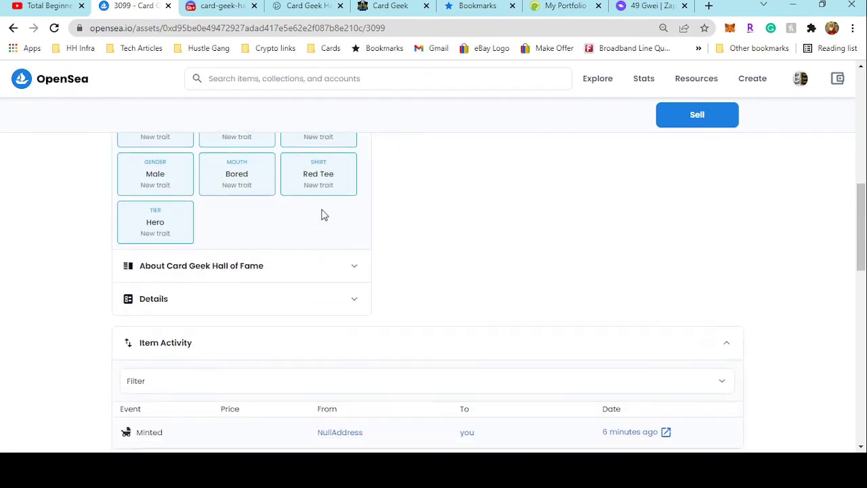
Step: Expand the About Card Geek Hall of Fame and Details sections with contract and token info
left_click(354, 267)
scroll(379, 295, "down", 2)
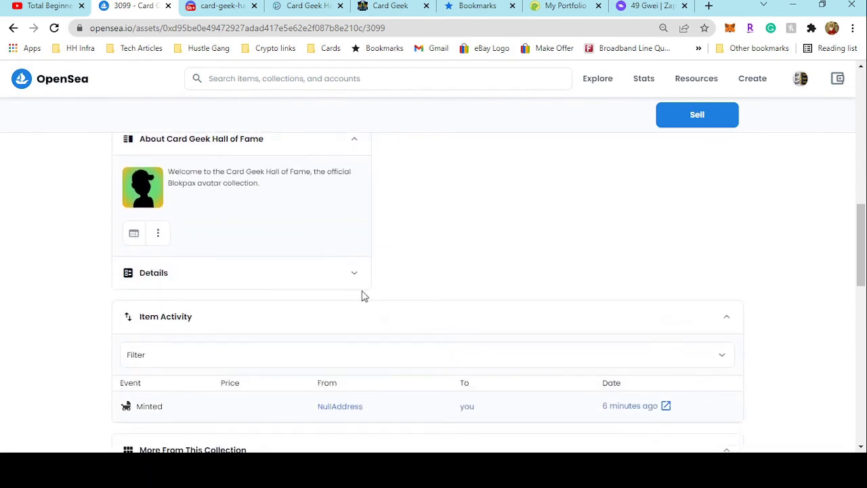
left_click(354, 273)
scroll(389, 281, "down", 2)
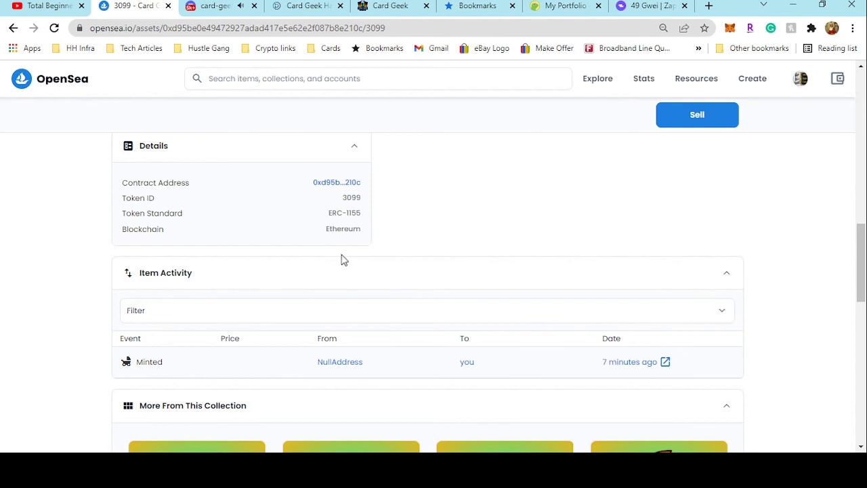
Step: Review the Item Activity mint record, with no price history or offers yet
scroll(326, 354, "down", 1)
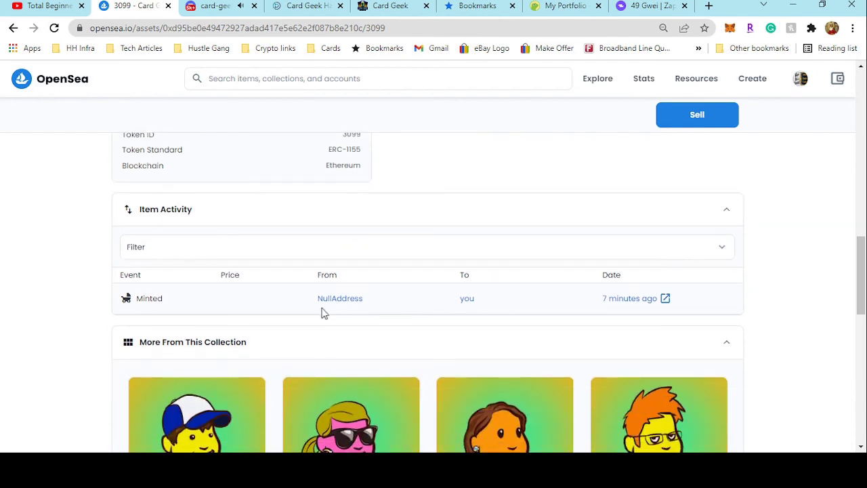
scroll(291, 342, "down", 3)
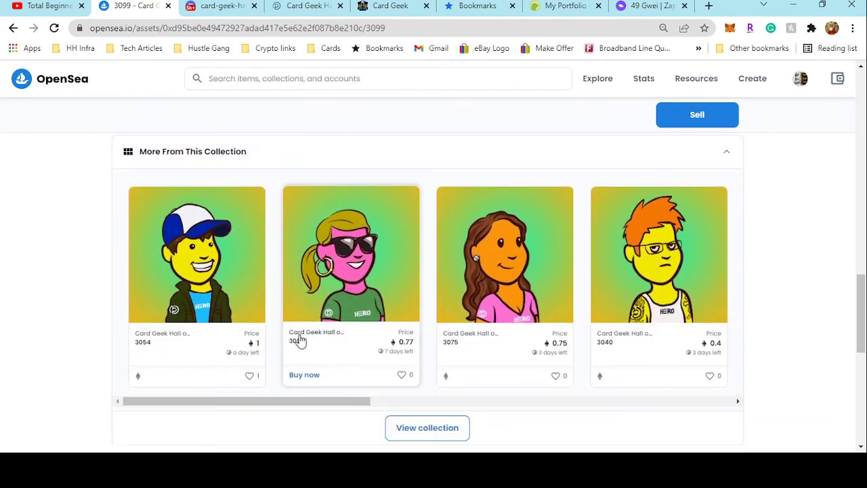
scroll(484, 319, "up", 4)
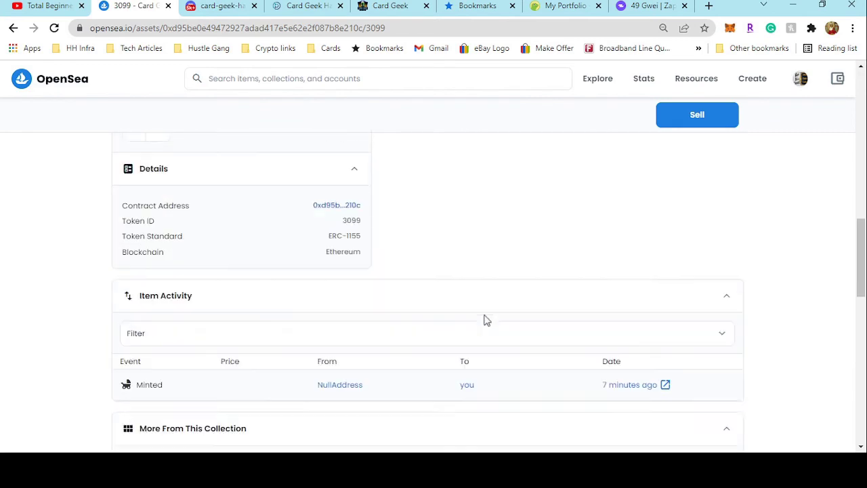
scroll(458, 320, "up", 4)
scroll(440, 313, "up", 4)
scroll(368, 319, "down", 1)
scroll(420, 316, "down", 2)
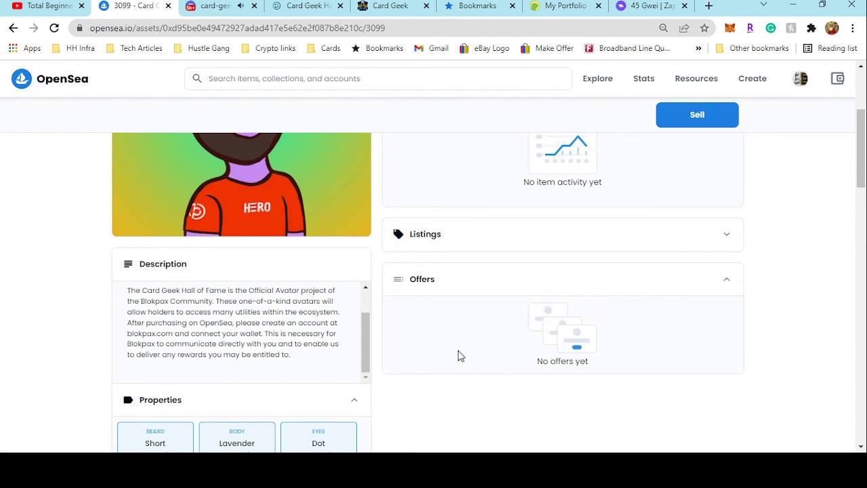
scroll(468, 356, "up", 3)
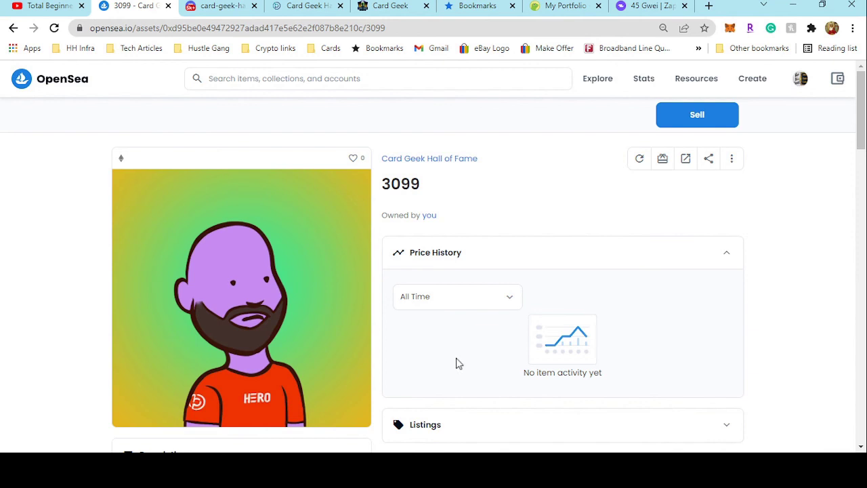
scroll(454, 364, "down", 1)
scroll(454, 364, "up", 1)
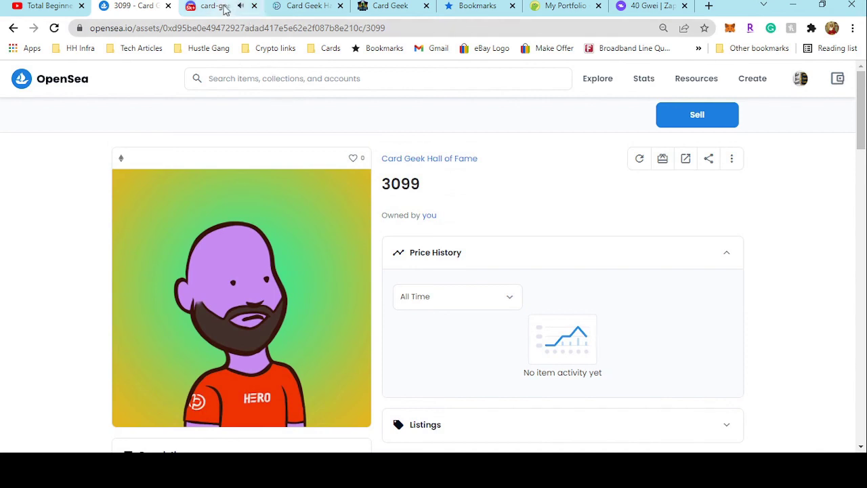
Step: Return to Discord's card-geek-hall-of-fame channel and dismiss the Microphone Access Denied notice
left_click(239, 7)
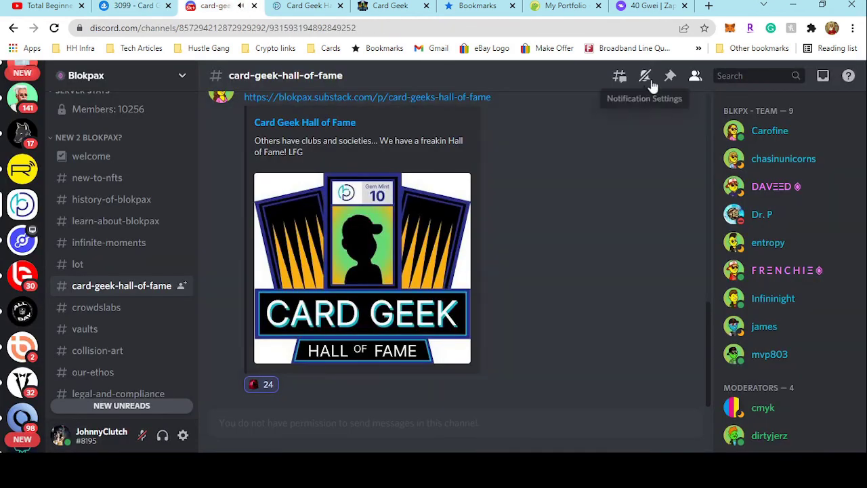
left_click(140, 436)
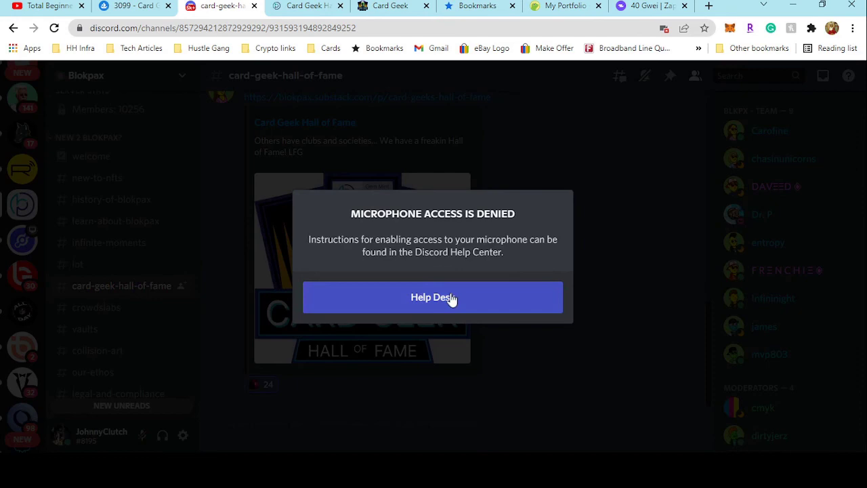
left_click(598, 206)
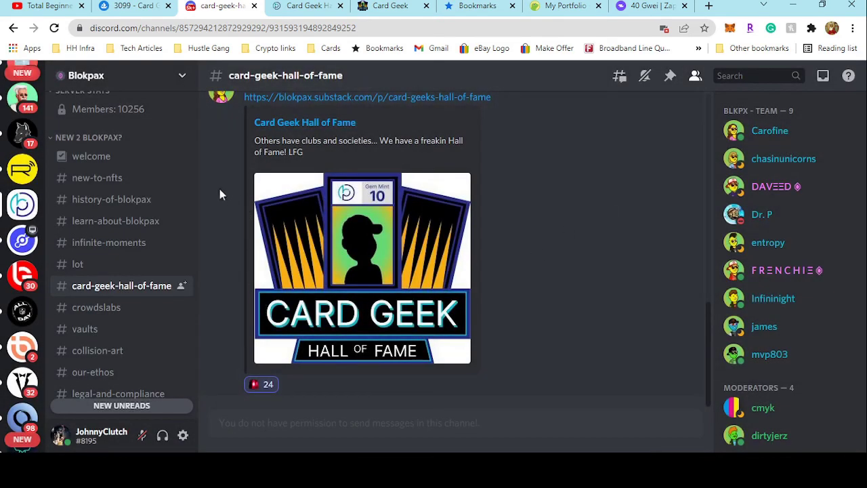